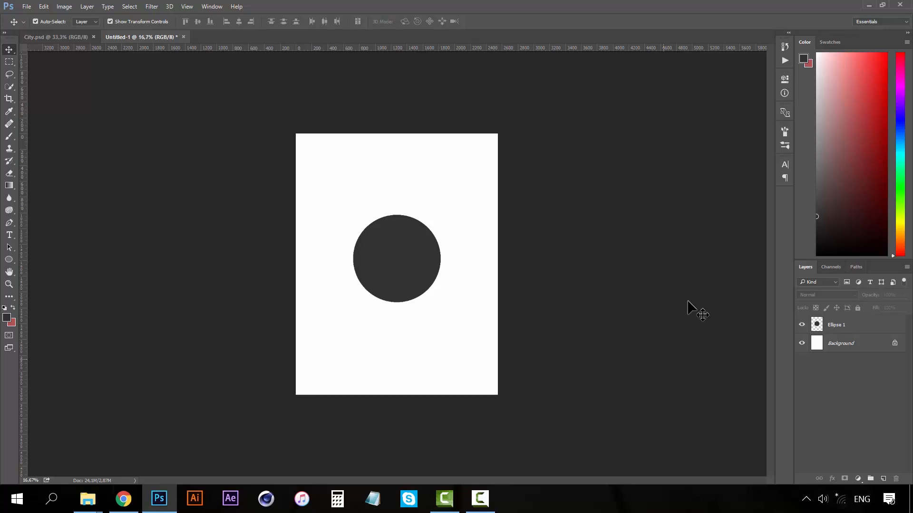
Look at City.psd, then return to Untitled-1 and select the Ellipse 1 layer.
left_click(68, 37)
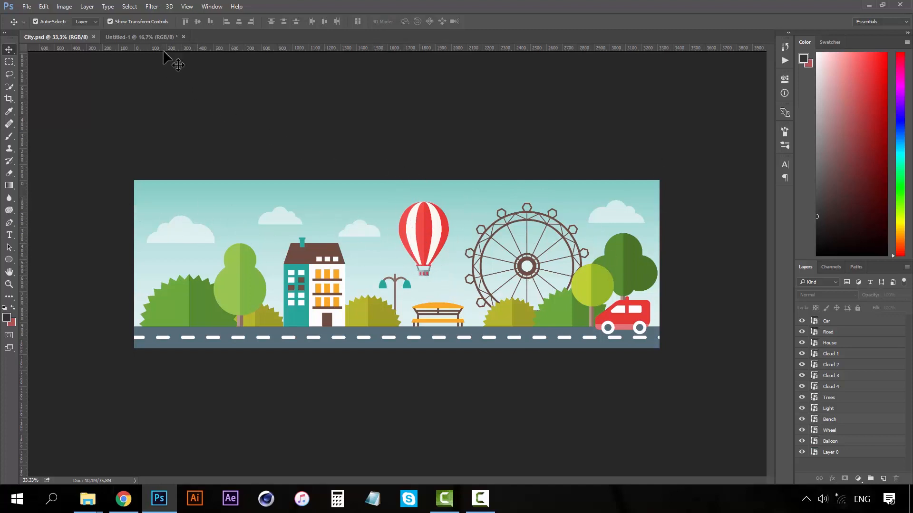
left_click(144, 37)
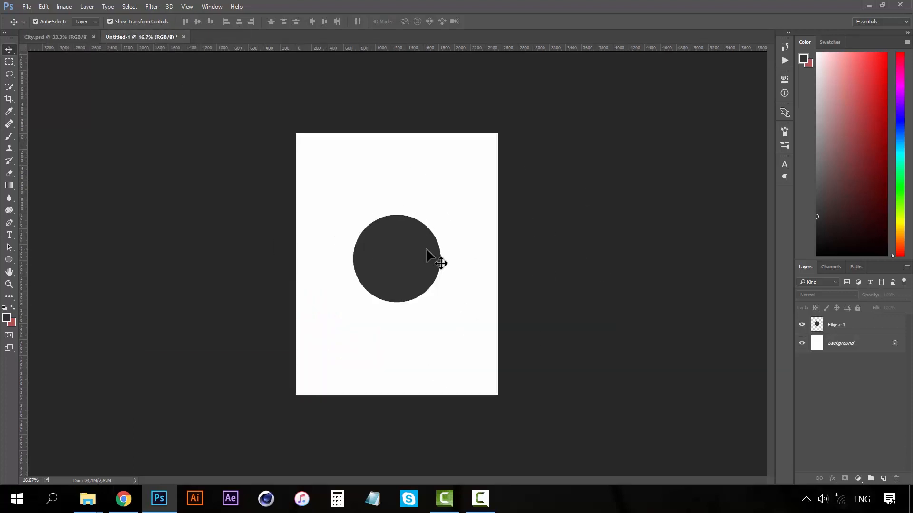
left_click(372, 256)
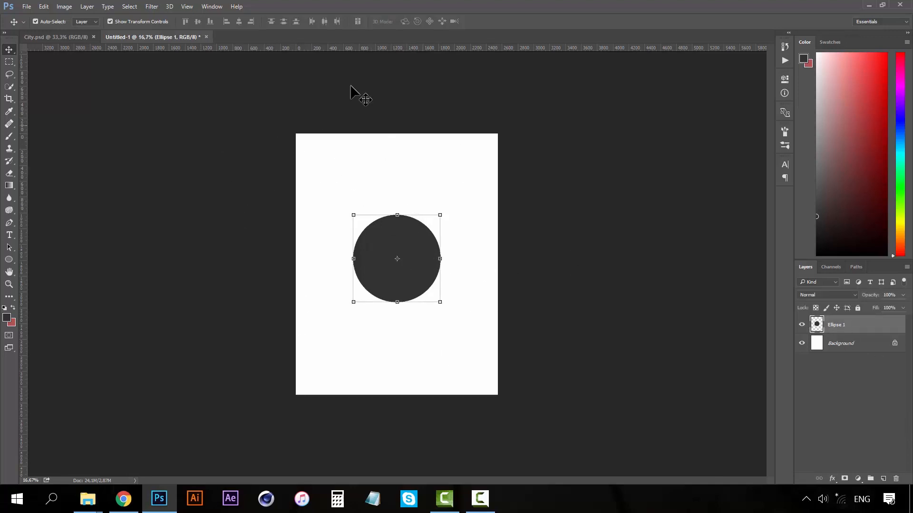
Show the Timeline panel from the Window menu.
left_click(214, 7)
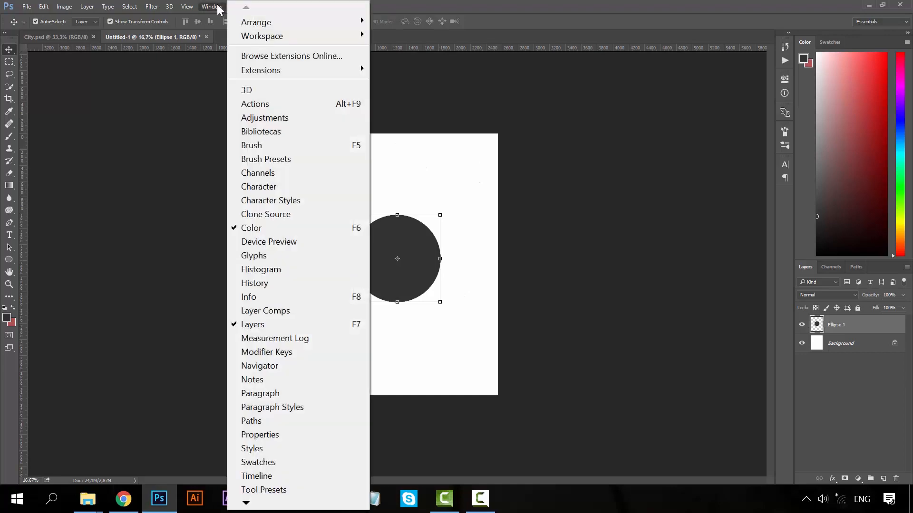
left_click(213, 7)
left_click(212, 7)
mouse_move(170, 7)
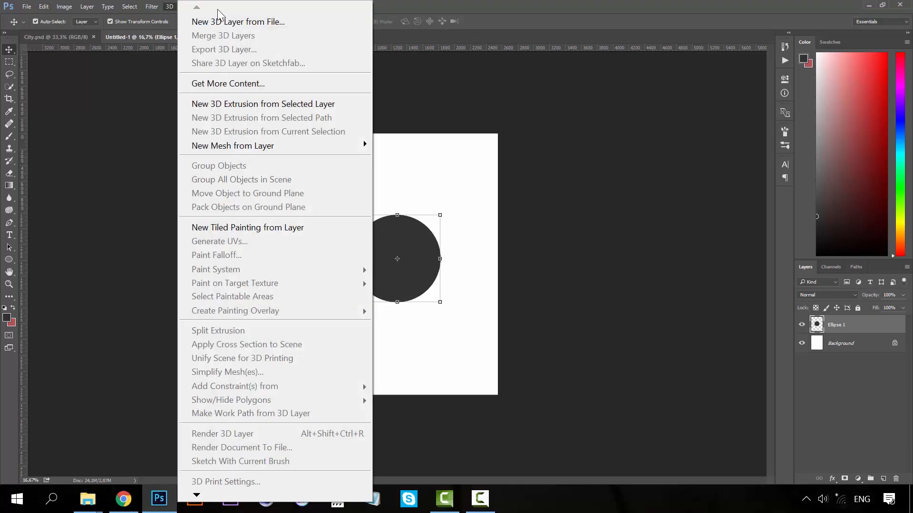
left_click(443, 7)
left_click(217, 7)
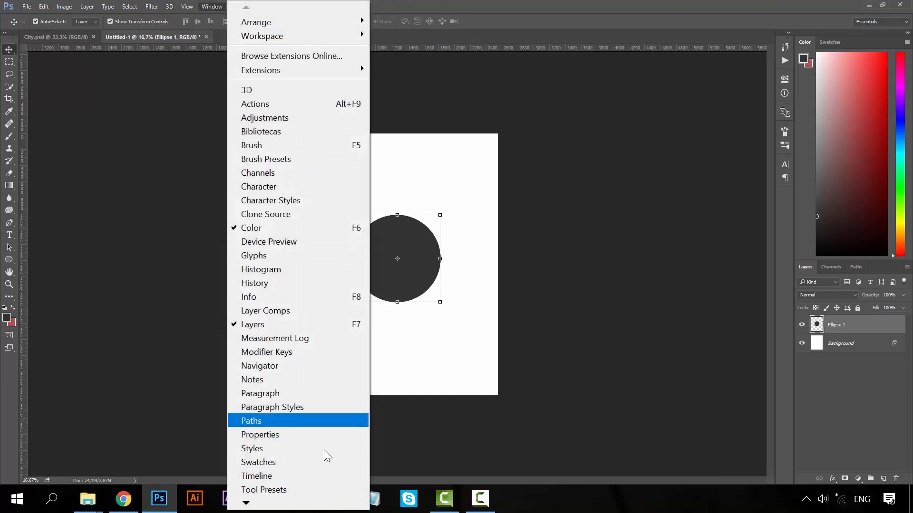
left_click(261, 476)
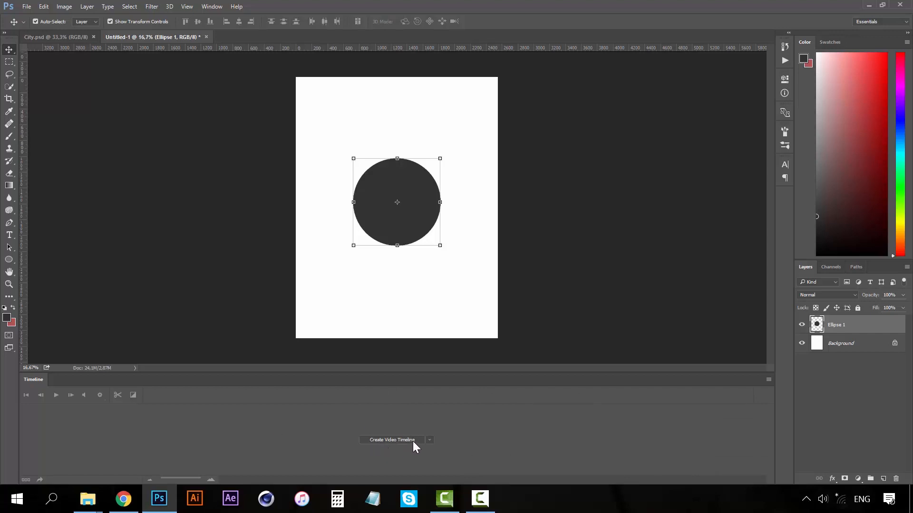
Keep Create Video Timeline as the timeline type in the dropdown.
left_click(428, 440)
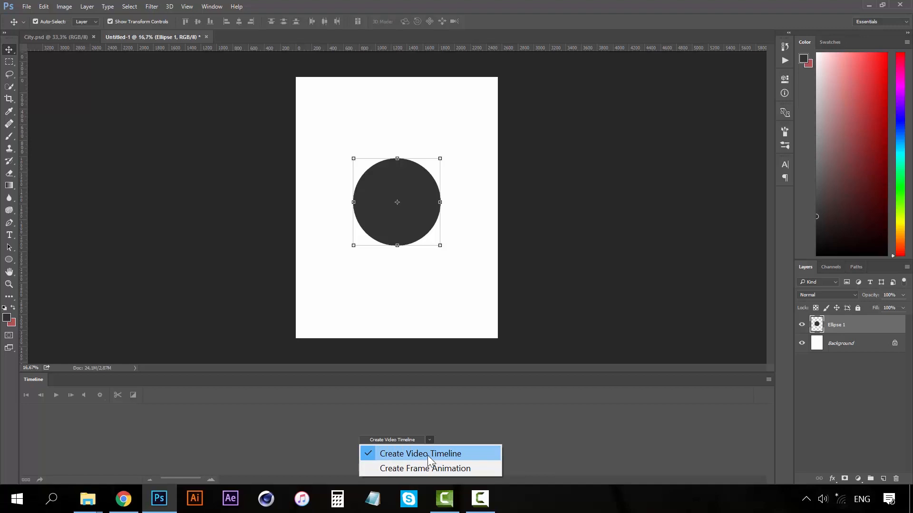
left_click(491, 422)
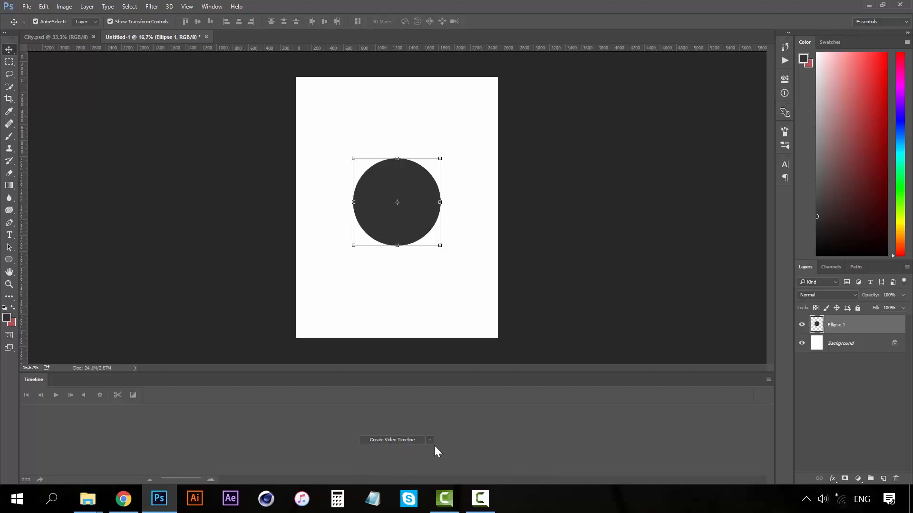
left_click(429, 440)
Create the video timeline and scrub the playhead to about 2 seconds and back.
left_click(466, 432)
left_click(388, 439)
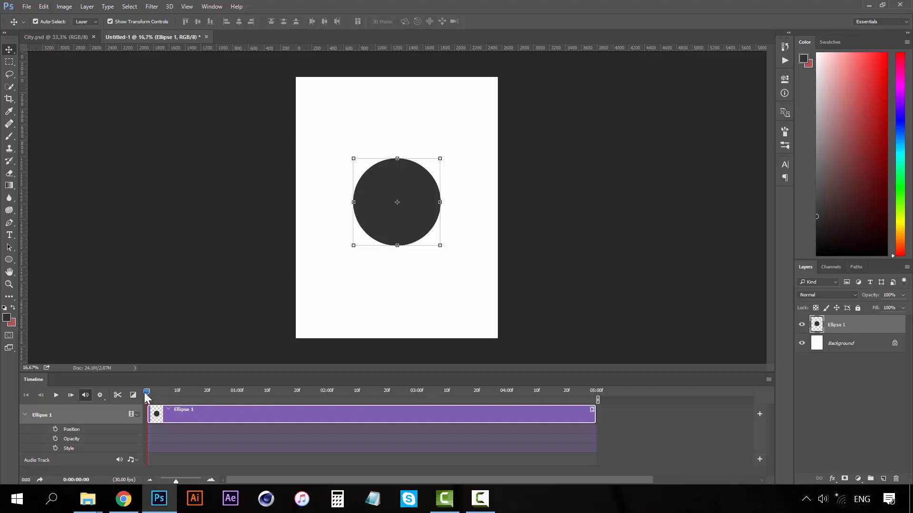
left_click_drag(147, 396, 267, 386)
left_click_drag(237, 393, 146, 395)
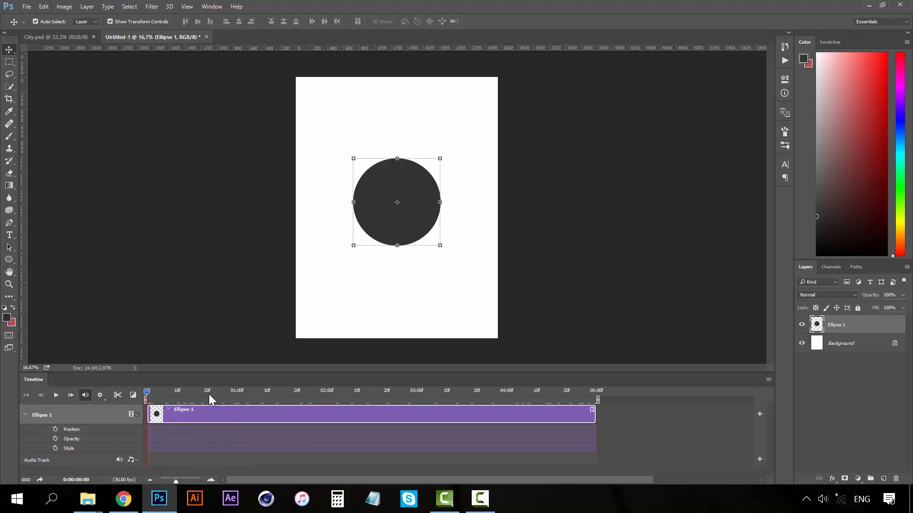
left_click(25, 415)
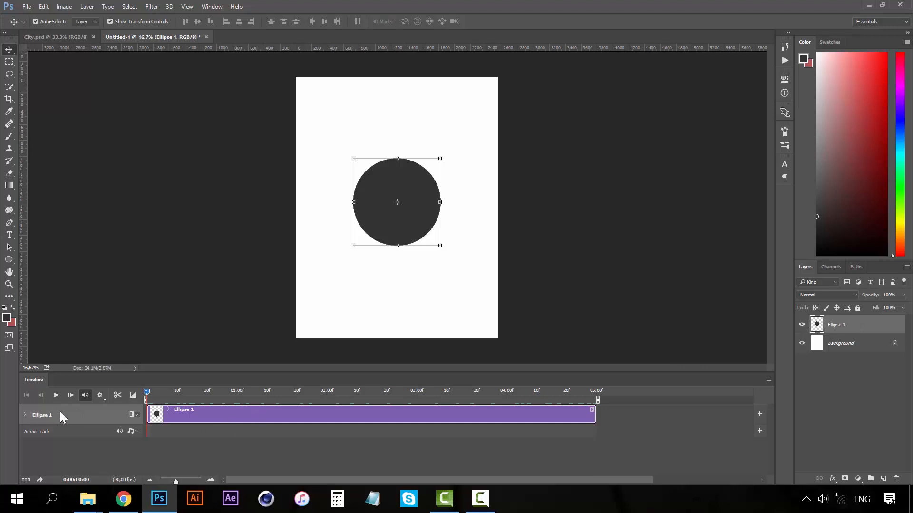
Add and delete a test layer, then reselect Ellipse 1 and expand its track properties.
left_click(849, 350)
left_click(882, 478)
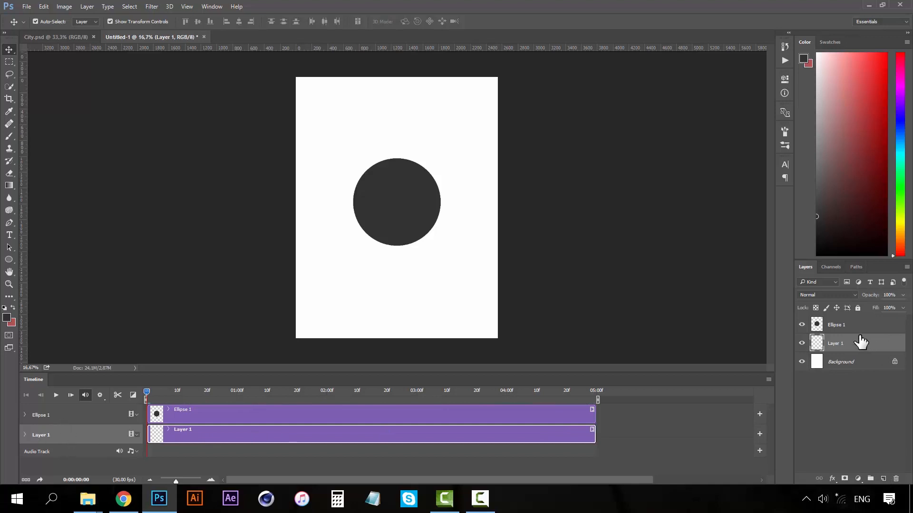
key("Delete")
left_click(845, 330)
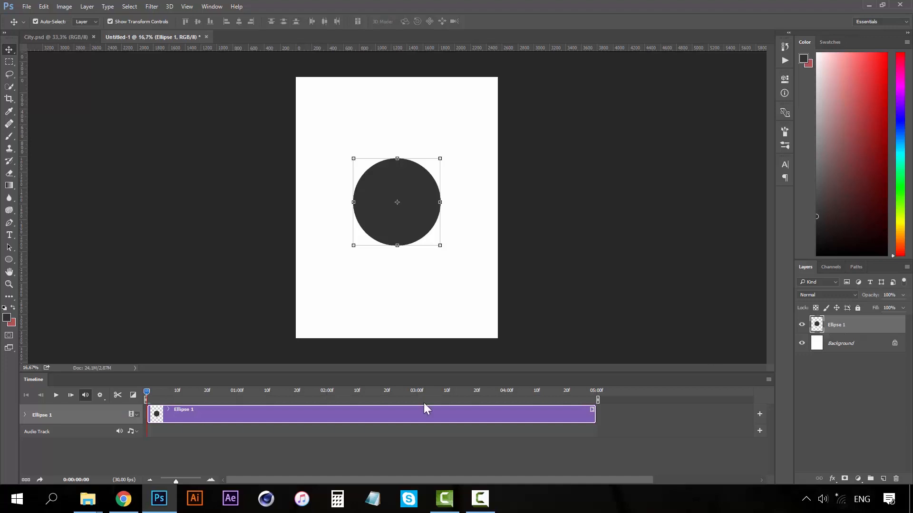
left_click(26, 415)
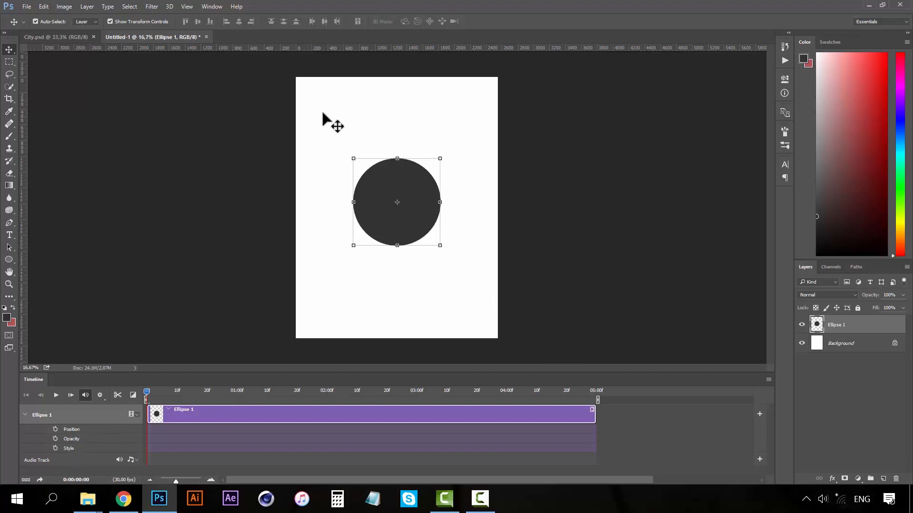
Drag the dark circle near the canvas top, undoing a wrong downward move.
left_click_drag(426, 196, 424, 126)
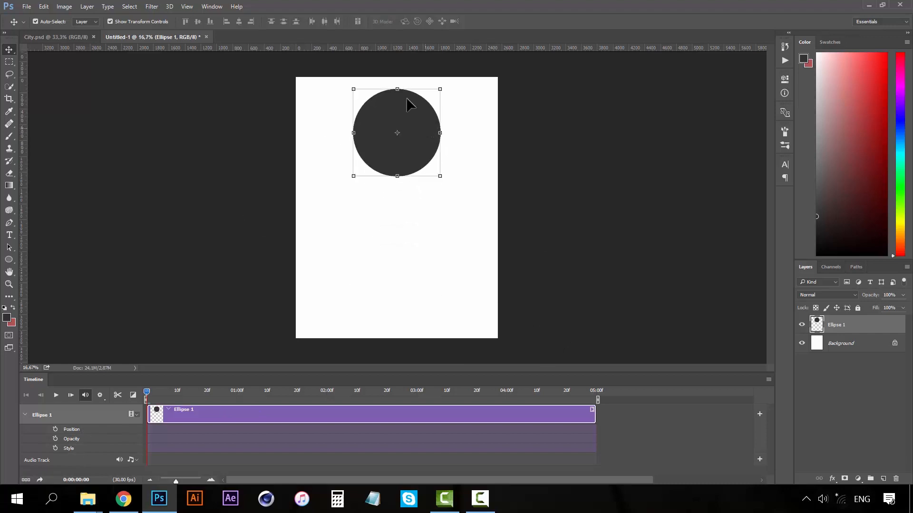
left_click_drag(396, 99, 390, 257)
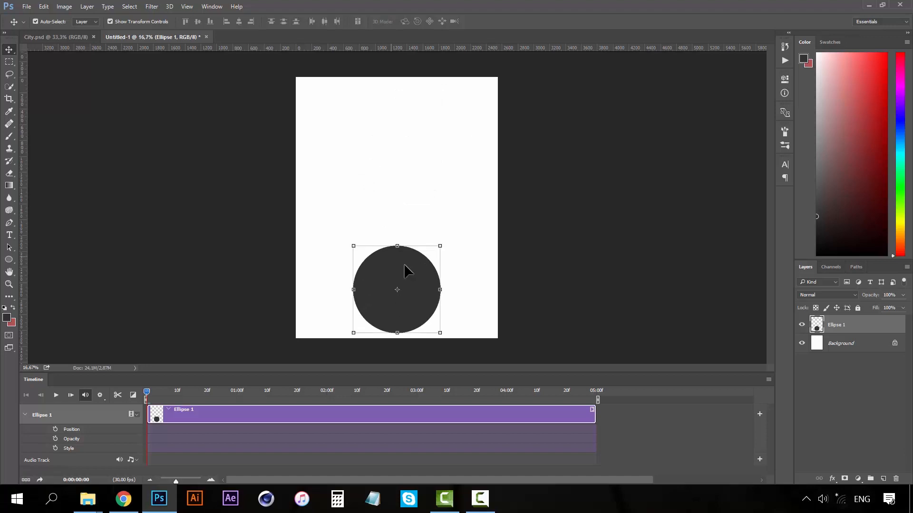
key("ctrl+alt+z")
key("ctrl+alt+z")
left_click_drag(413, 222, 414, 147)
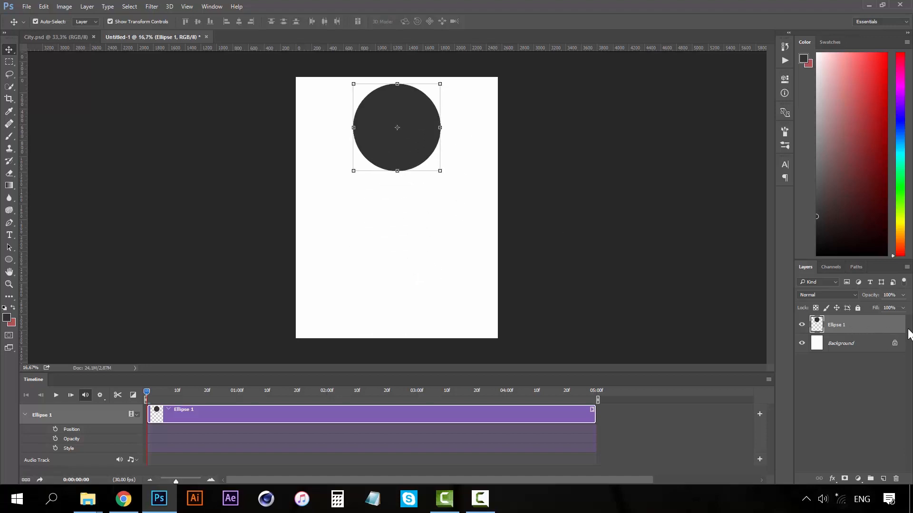
left_click_drag(408, 104, 406, 105)
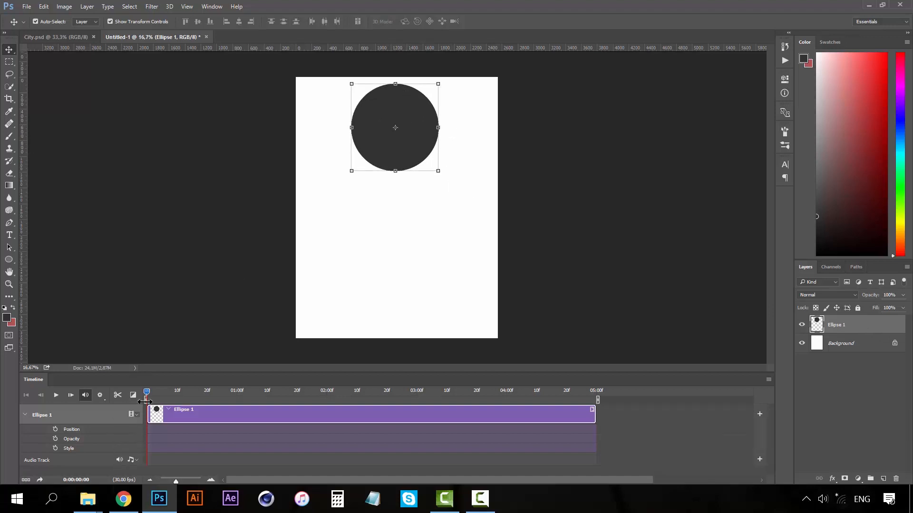
mouse_move(147, 396)
left_mouse_down()
mouse_move(176, 391)
mouse_move(132, 391)
left_mouse_up()
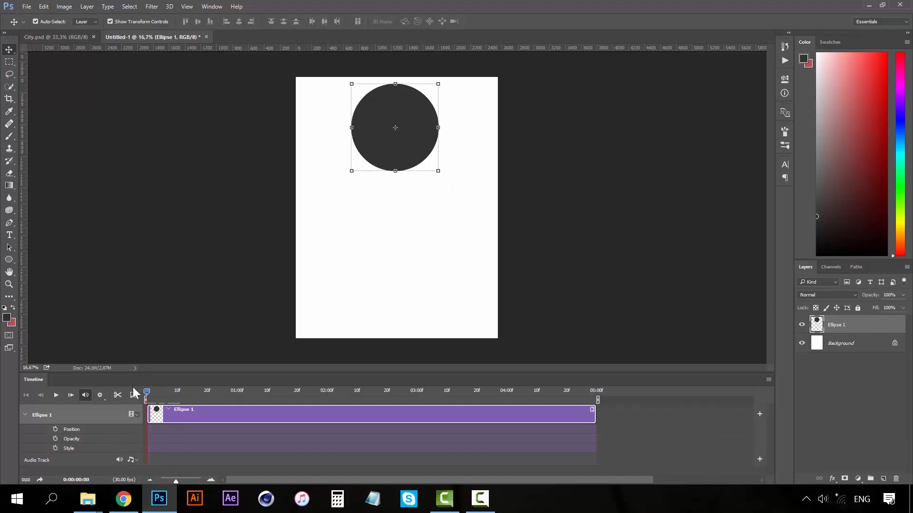
Key the circle's Position at the canvas top at 0 seconds and near the bottom at 3 seconds.
left_click(55, 429)
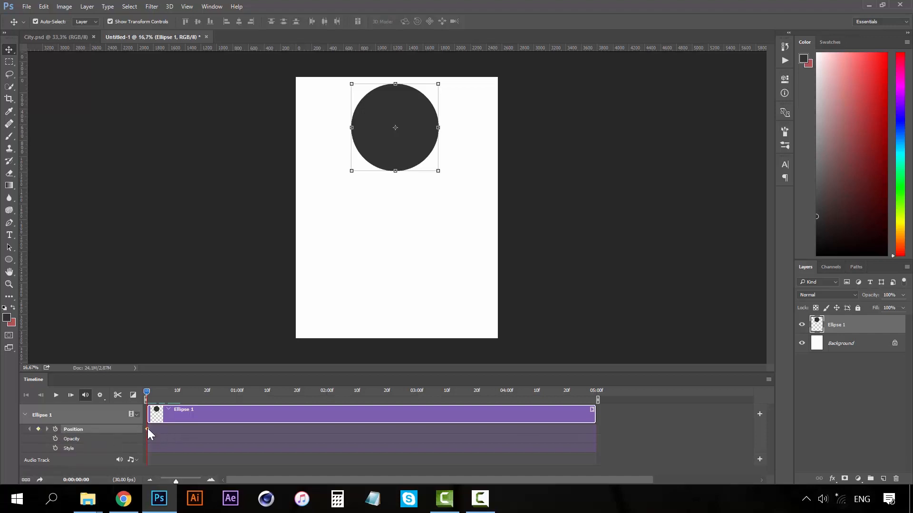
left_click(165, 391)
left_click_drag(165, 392, 236, 392)
key("ctrl+z")
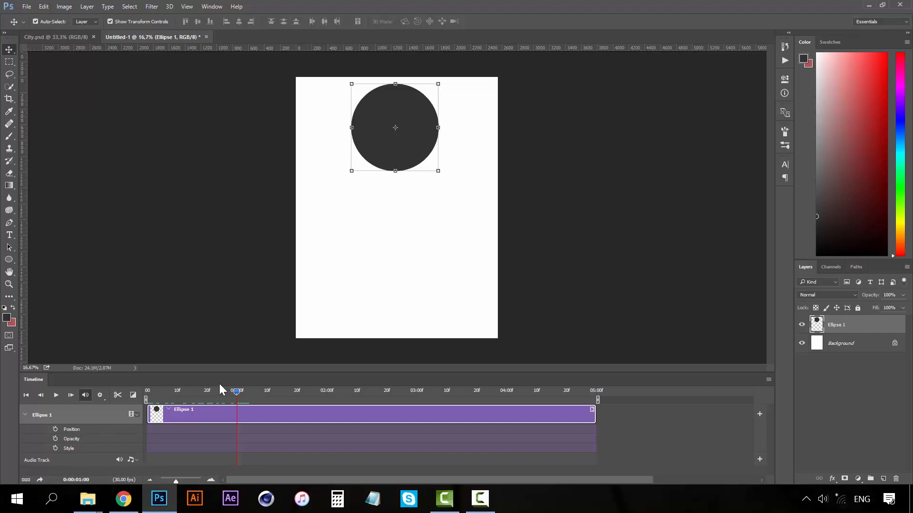
left_click(55, 429)
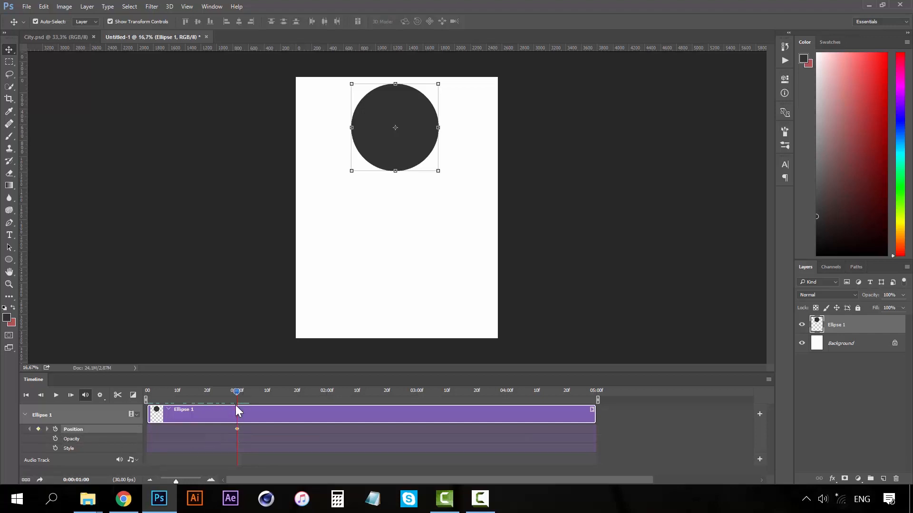
key("ctrl+z")
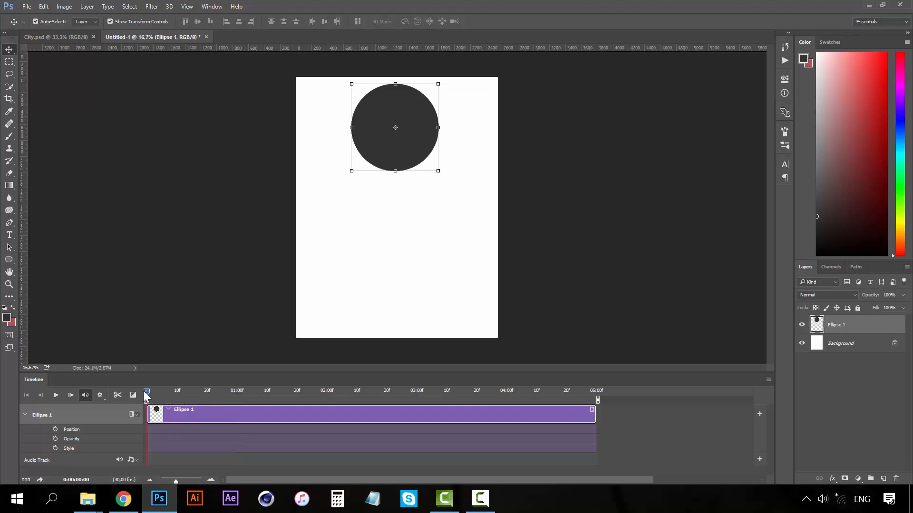
left_click(55, 429)
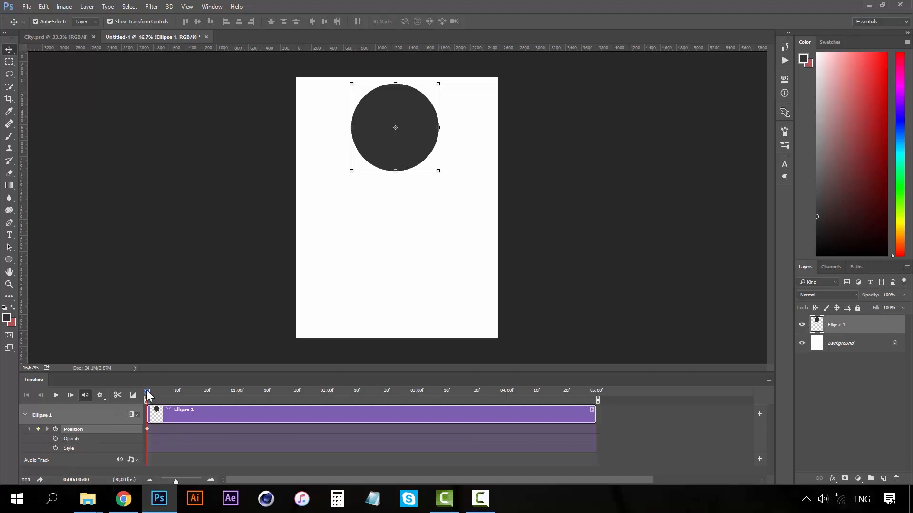
left_click_drag(167, 391, 417, 397)
left_click_drag(410, 105, 414, 262)
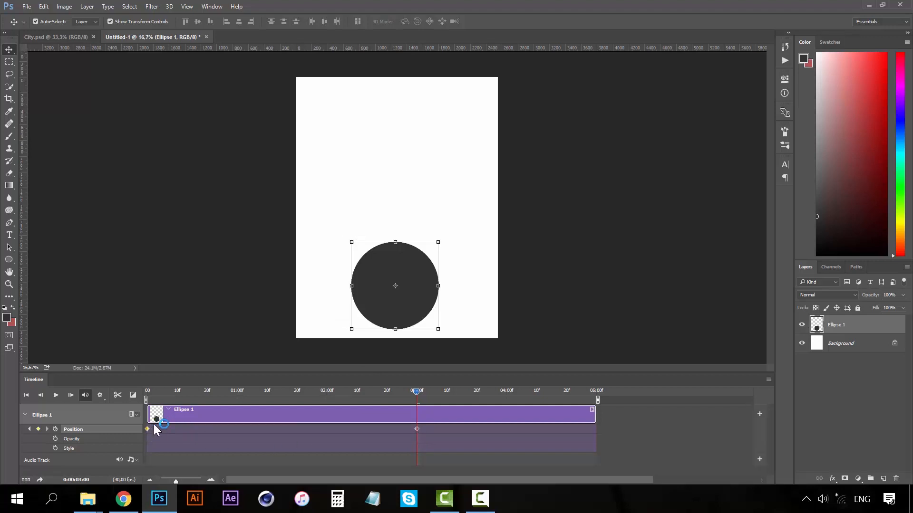
Rewind to frame 0 and play the circle's falling animation to check it.
left_click(149, 394)
left_click_drag(149, 395, 146, 395)
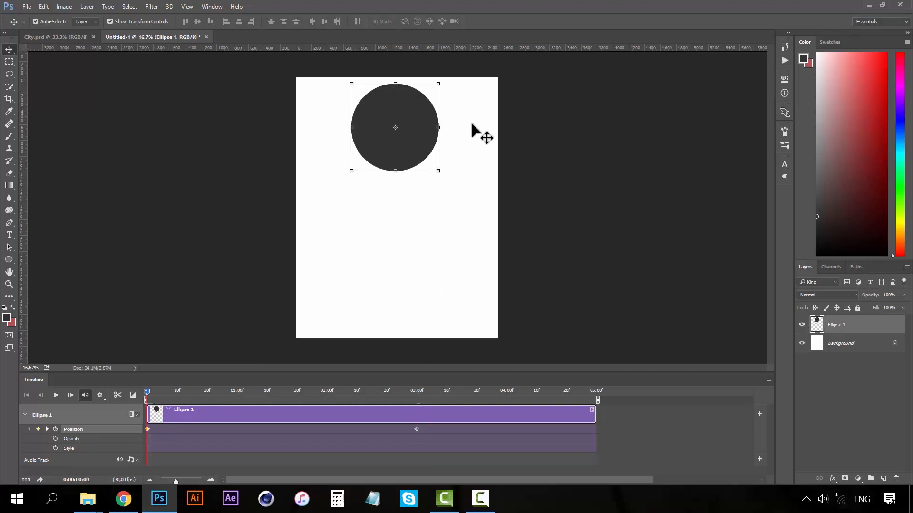
left_click(416, 397)
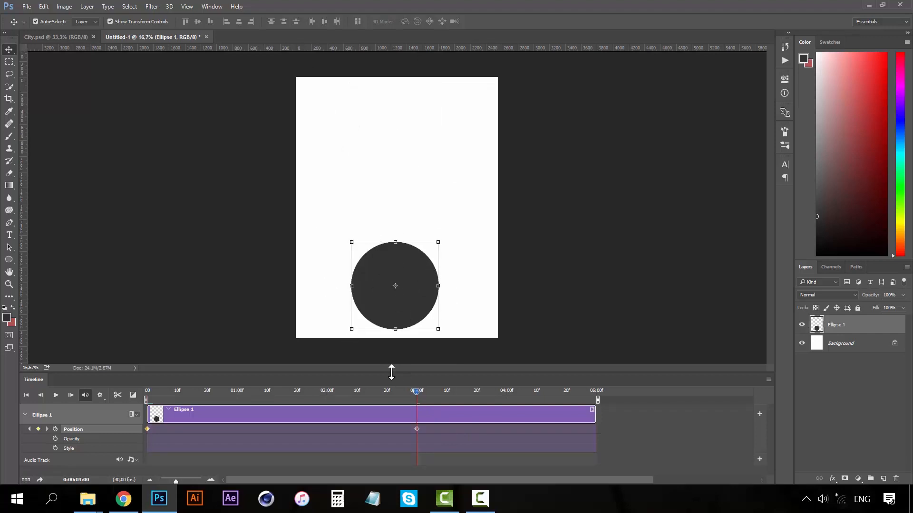
left_click_drag(417, 392, 113, 359)
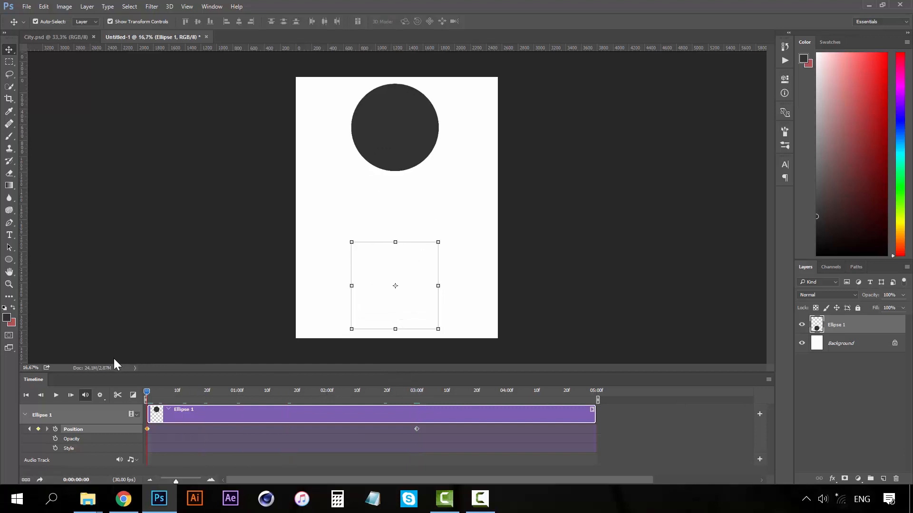
left_click(56, 397)
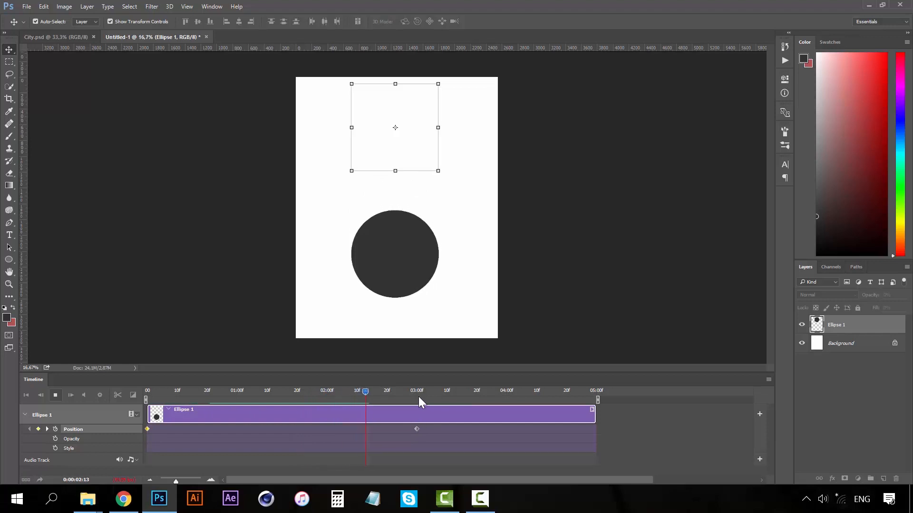
key("space")
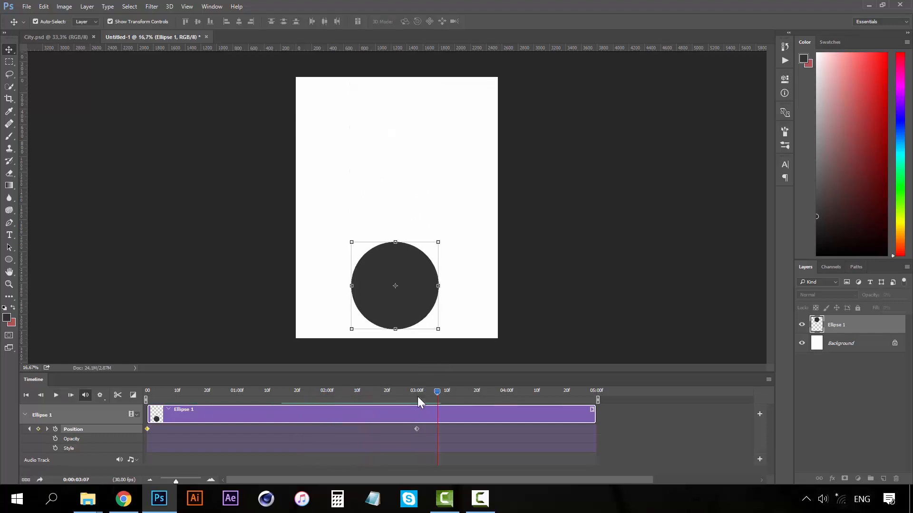
Move the bottom Position keyframe from 3 seconds to the 5-second clip end, then rewind.
left_click(419, 391)
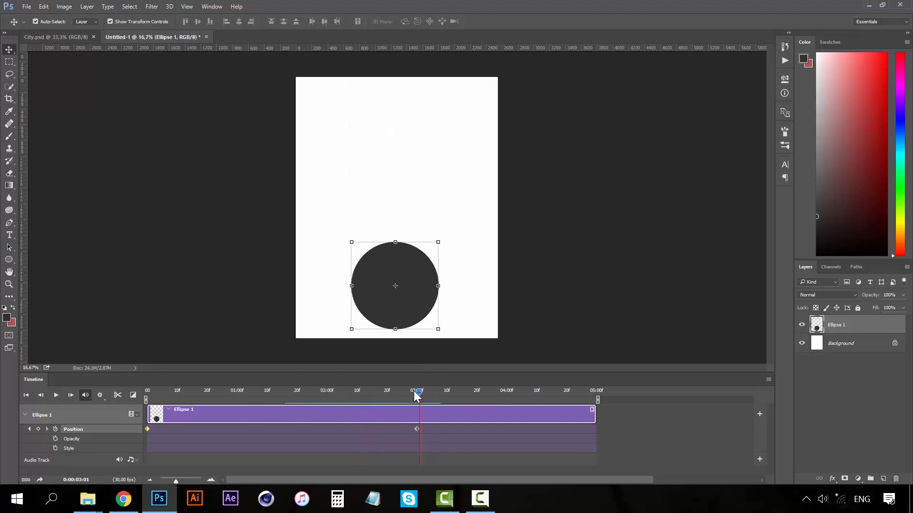
left_click_drag(416, 392, 378, 391)
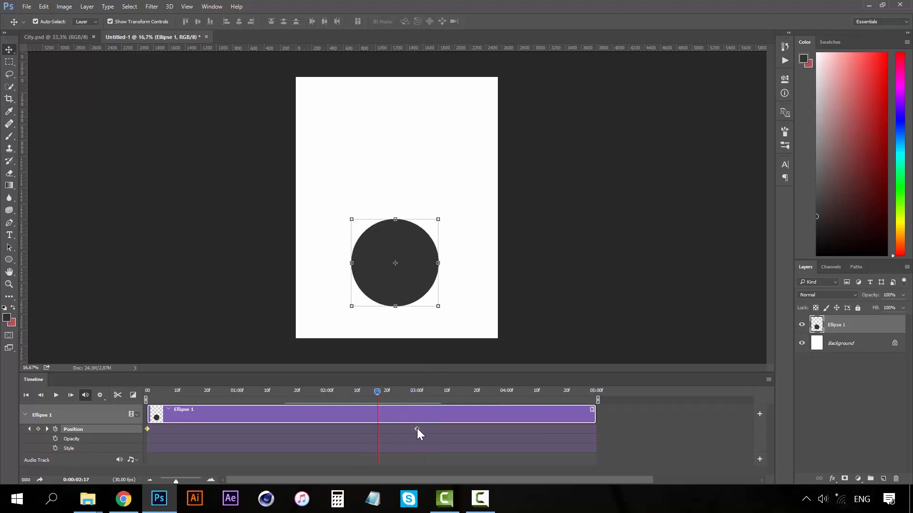
left_click_drag(417, 429, 593, 423)
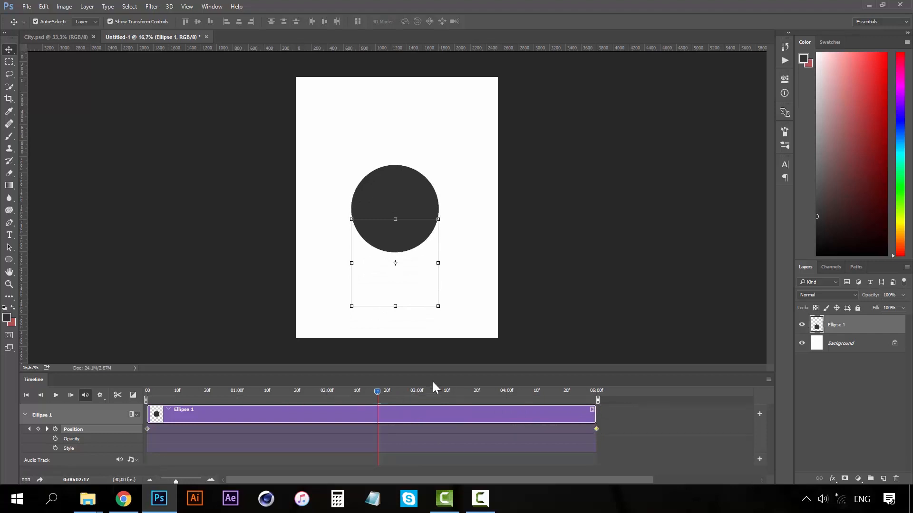
left_click_drag(447, 395, 597, 393)
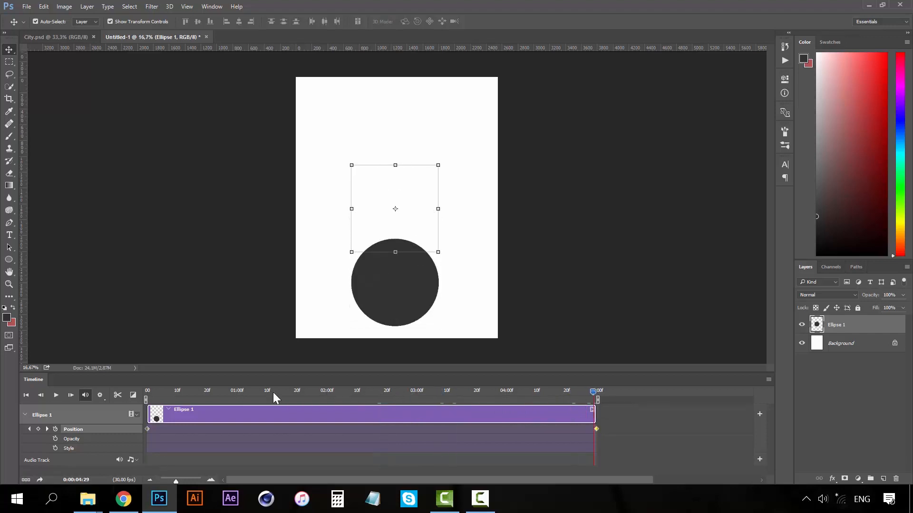
left_click_drag(273, 392, 122, 381)
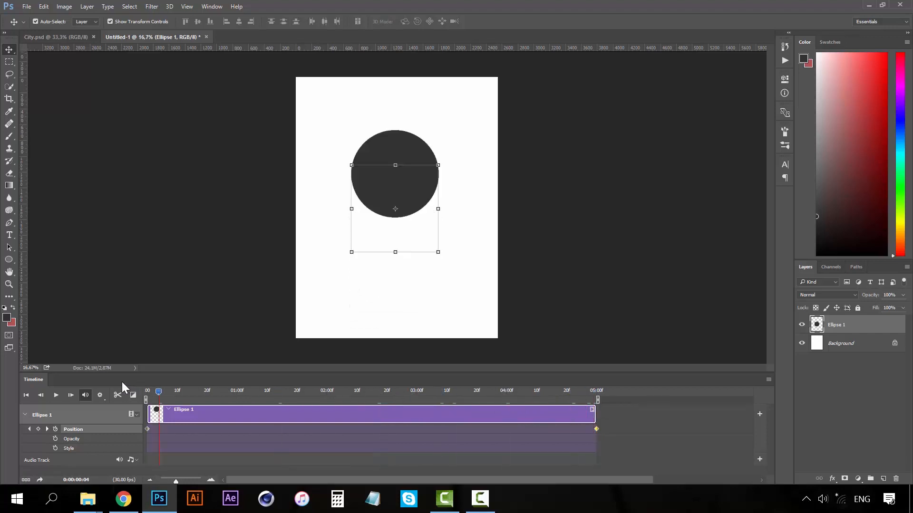
Move the end Position keyframe to 01:00 and play the faster drop from the start.
left_click(55, 395)
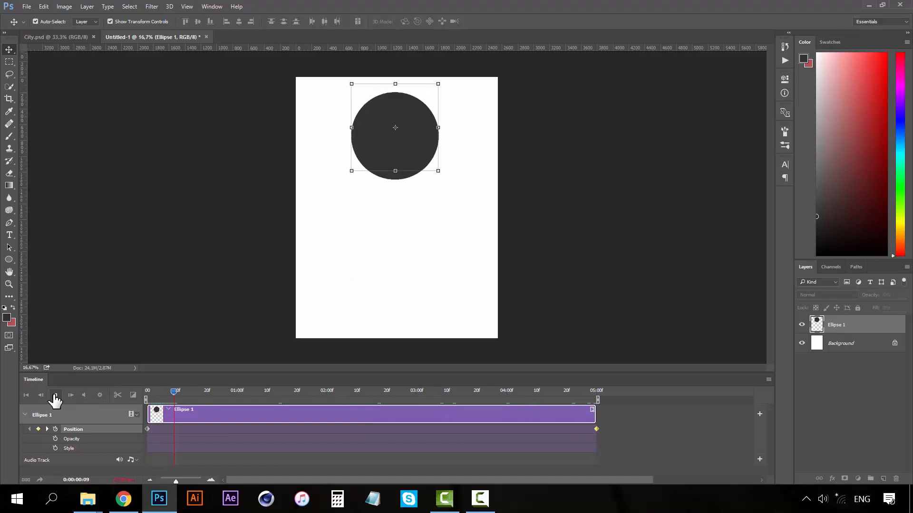
left_click(56, 396)
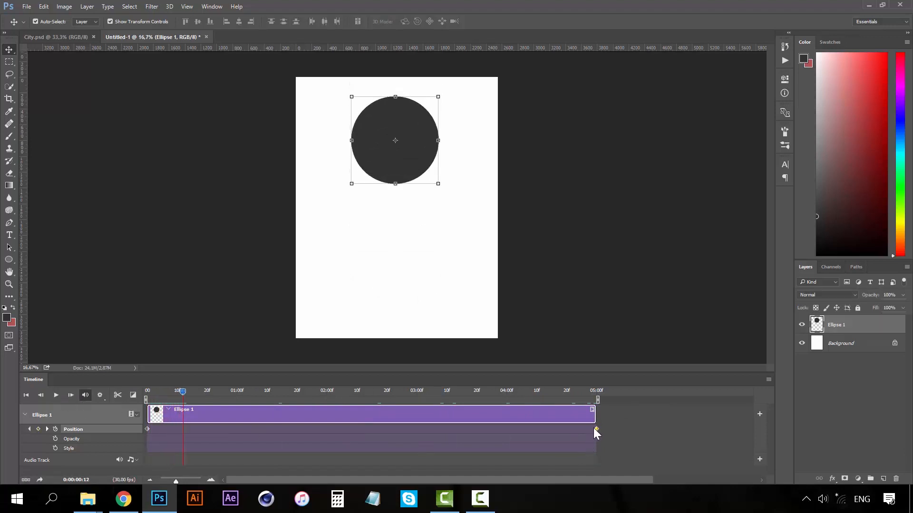
left_click_drag(594, 429, 236, 426)
left_click_drag(181, 394, 81, 397)
left_click(56, 395)
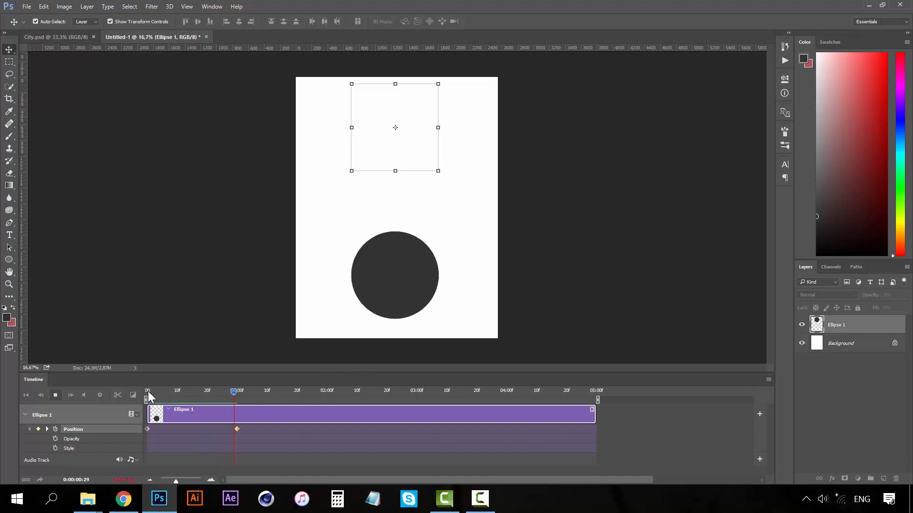
key("space")
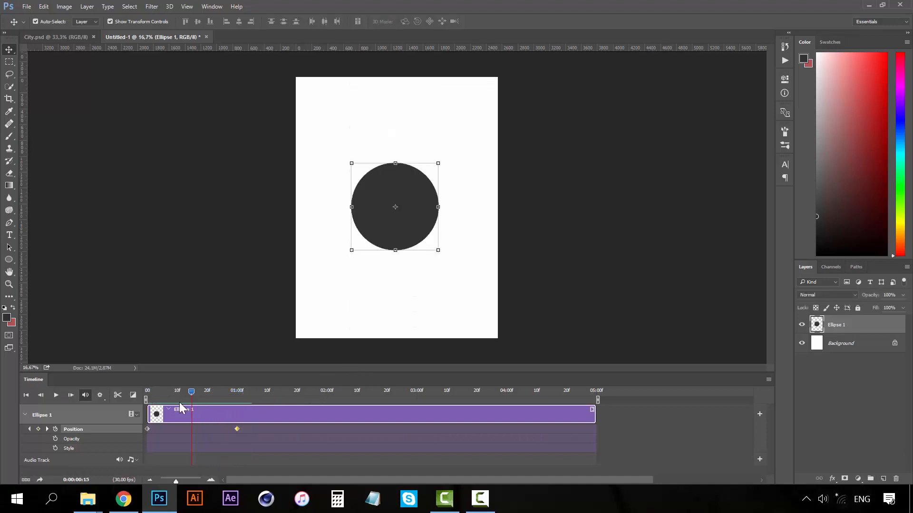
Add an Opacity keyframe for the circle at 0:00:00:15.
left_click_drag(189, 395, 162, 394)
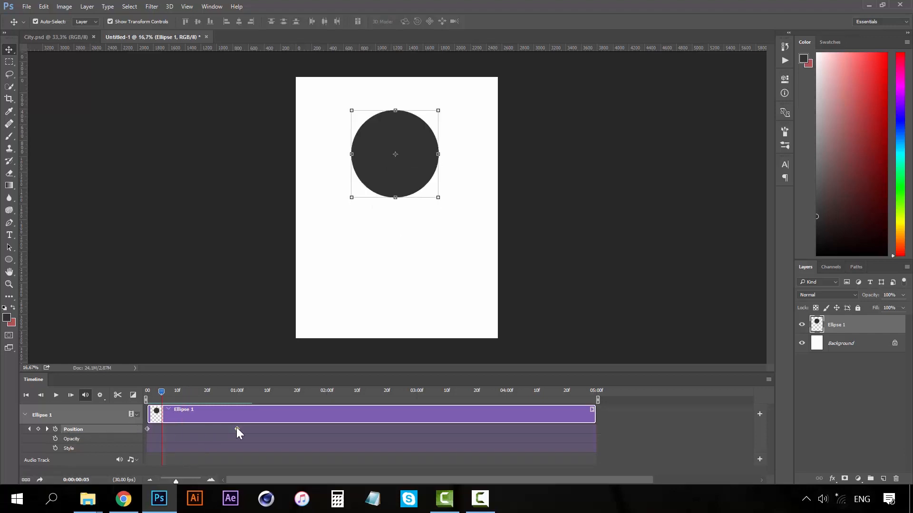
left_click_drag(161, 392, 133, 387)
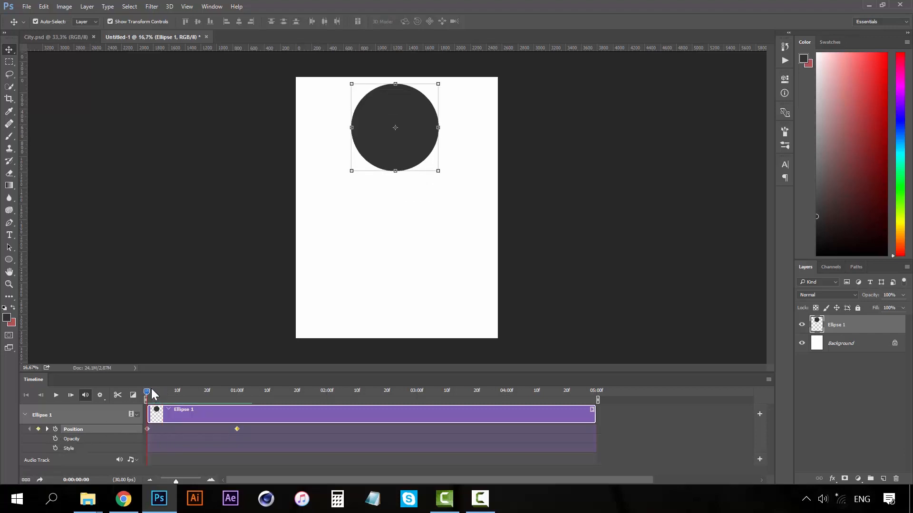
left_click(191, 389)
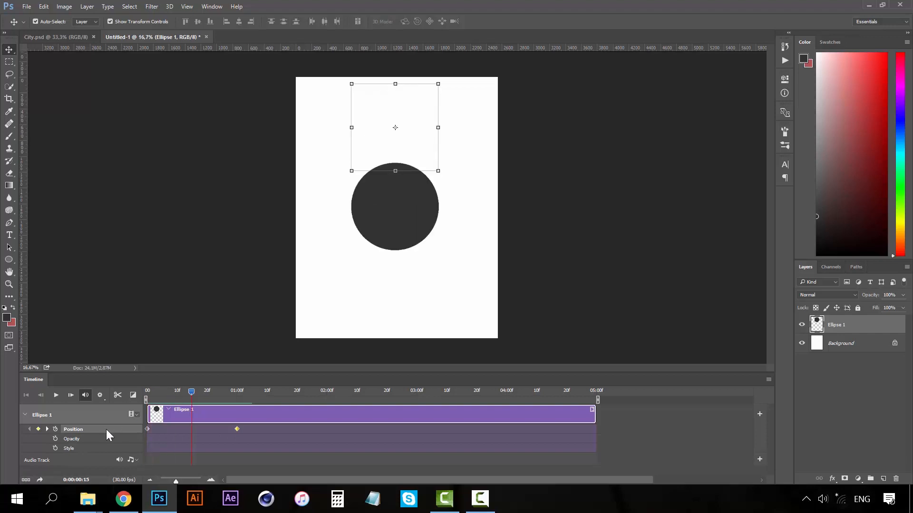
left_click(55, 438)
left_click_drag(192, 391, 327, 396)
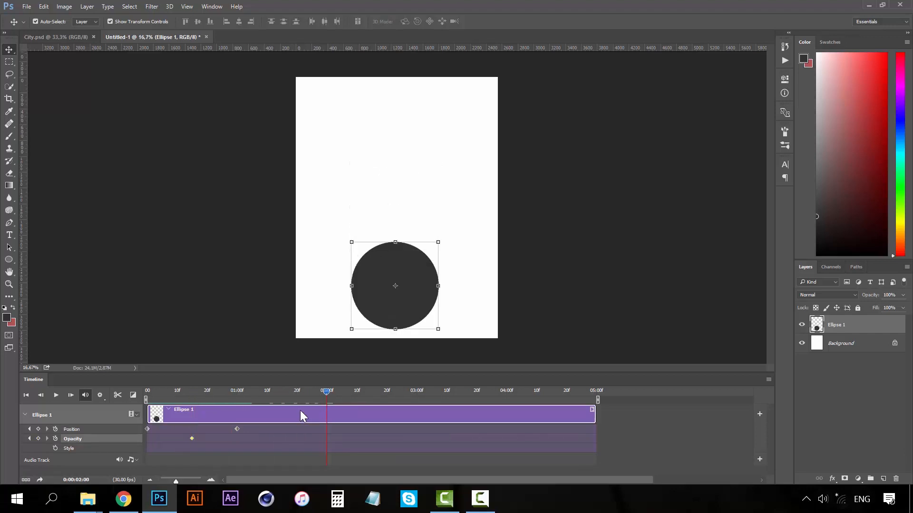
Set Ellipse 1 layer opacity to 0% at 02:00 and play the fade from the start.
left_click(902, 295)
left_click_drag(870, 308, 838, 303)
left_click_drag(324, 395, 143, 383)
left_click(56, 395)
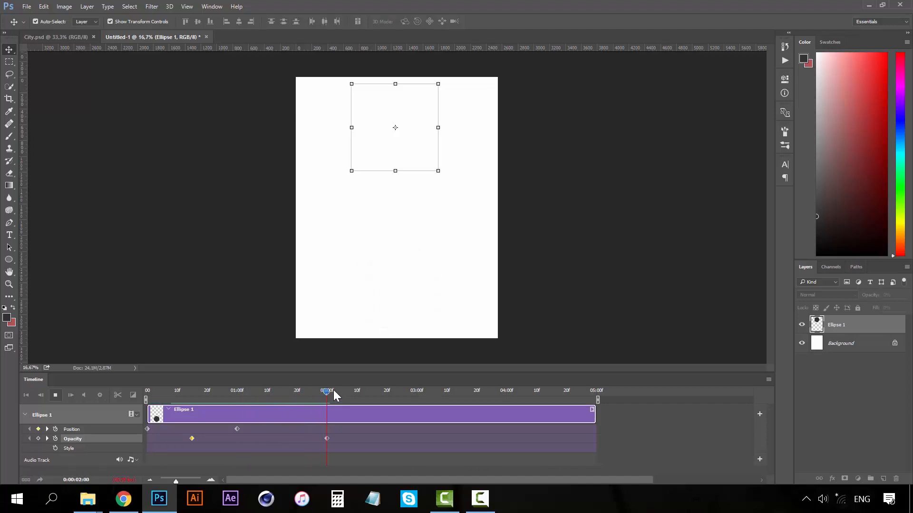
key("space")
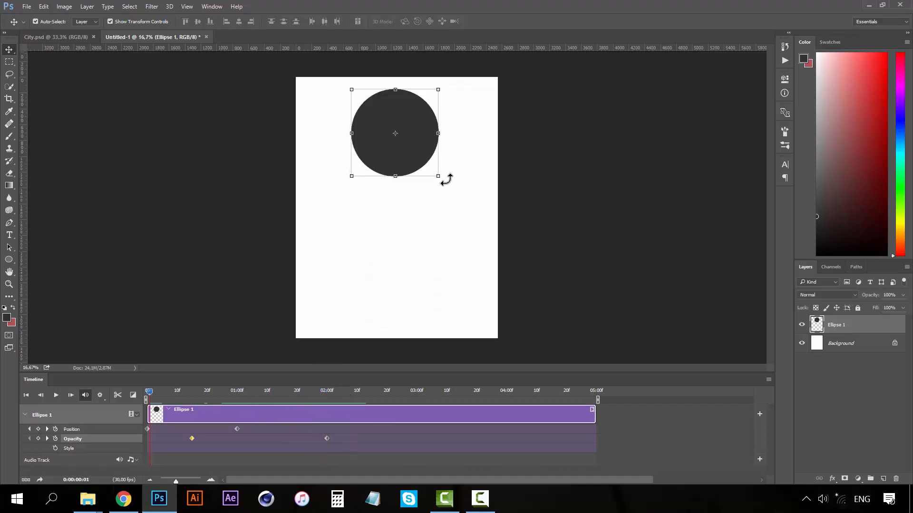
At 01:15, drag the circle to the page's right side, then play and scrub to review.
left_click_drag(199, 394, 236, 394)
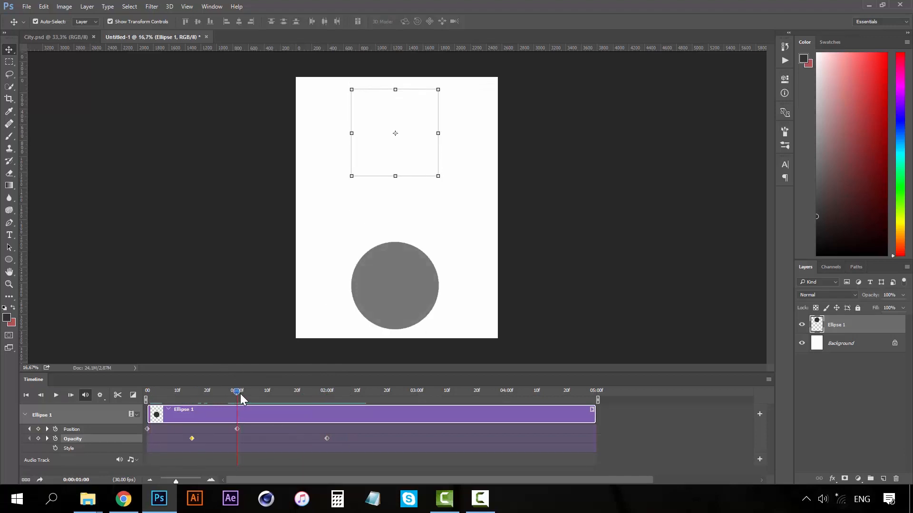
left_click(283, 391)
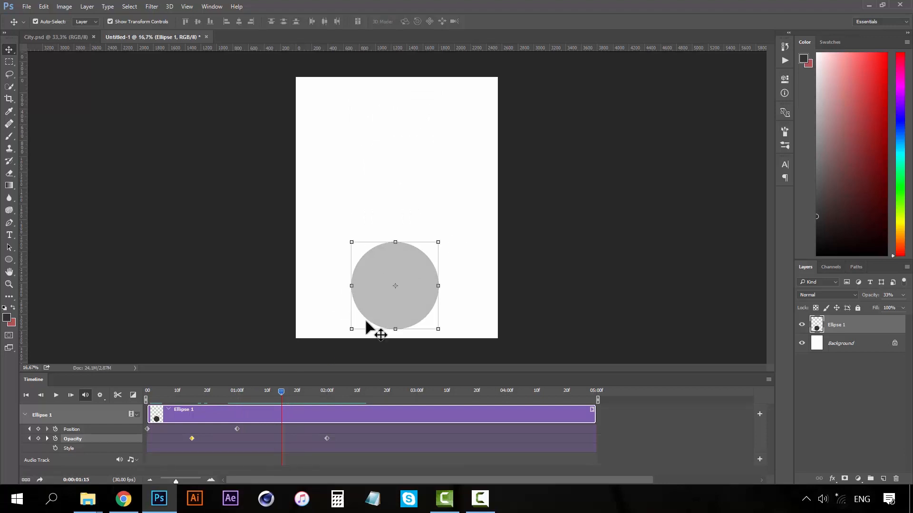
left_click_drag(418, 257, 446, 193)
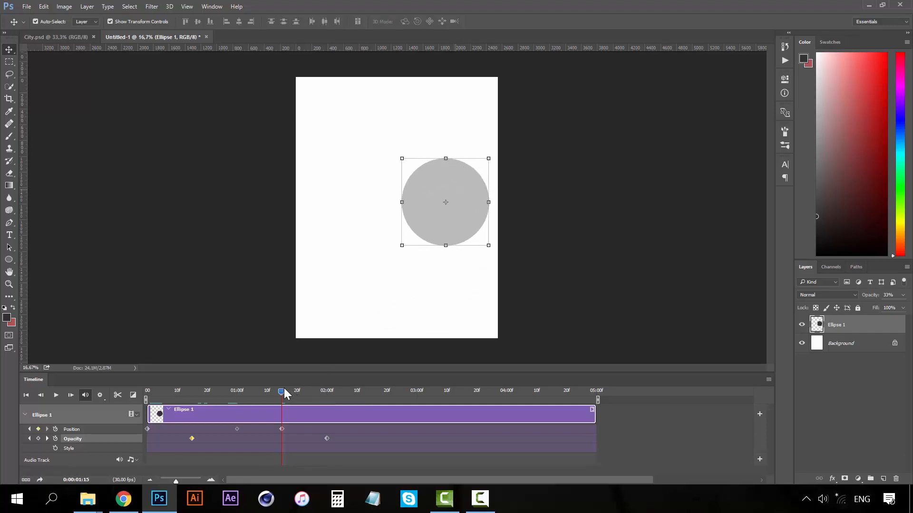
left_click_drag(224, 392, 204, 392)
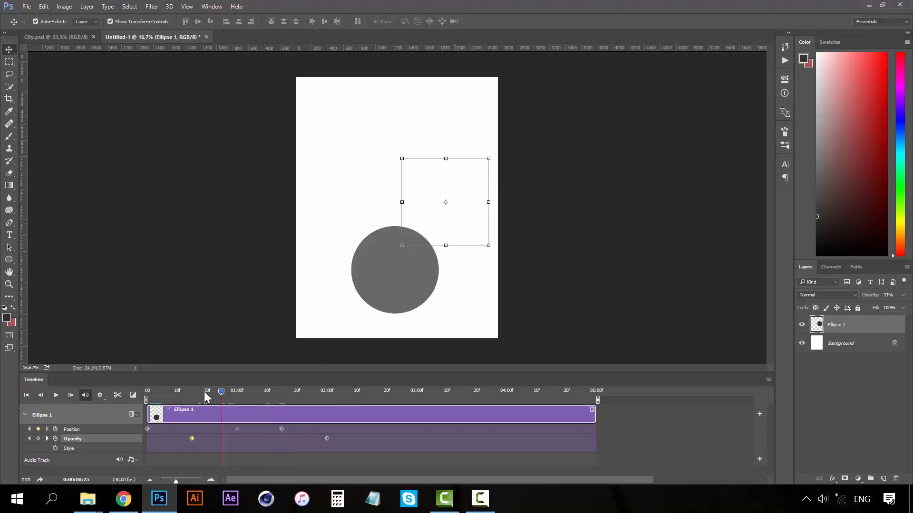
left_click(55, 395)
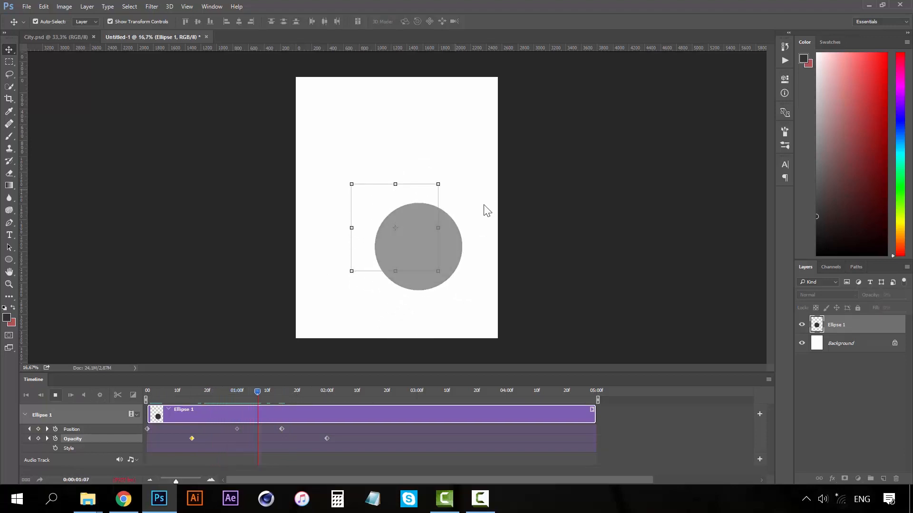
key("space")
left_click(284, 390)
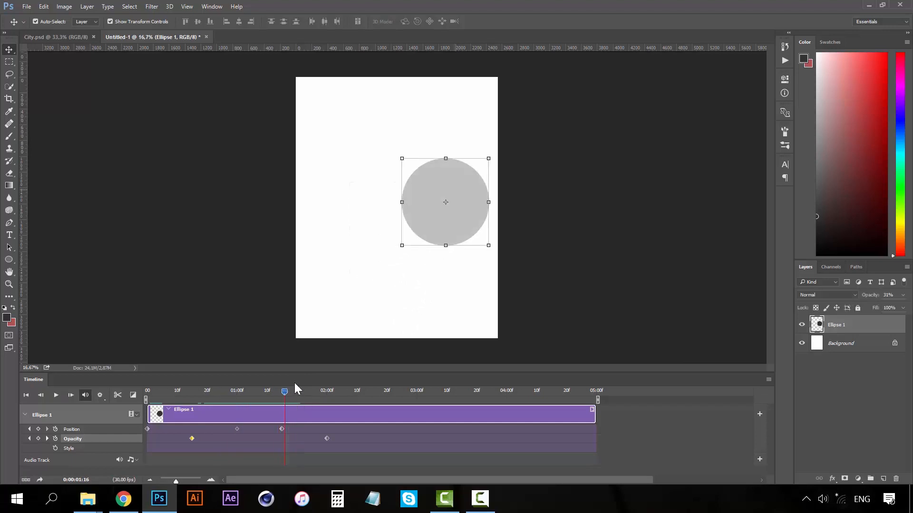
left_click_drag(282, 392, 143, 399)
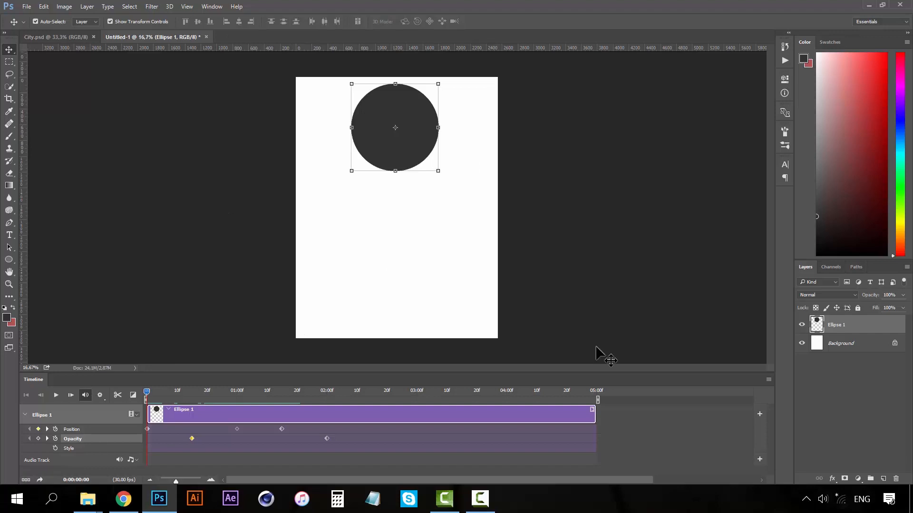
Close Untitled-1 without saving, then create a video timeline for City.psd.
left_click(76, 36)
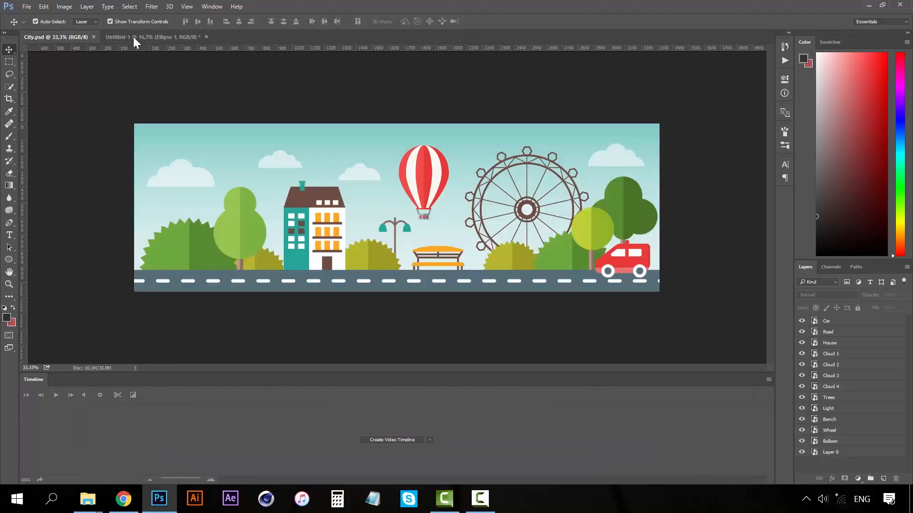
left_click(133, 36)
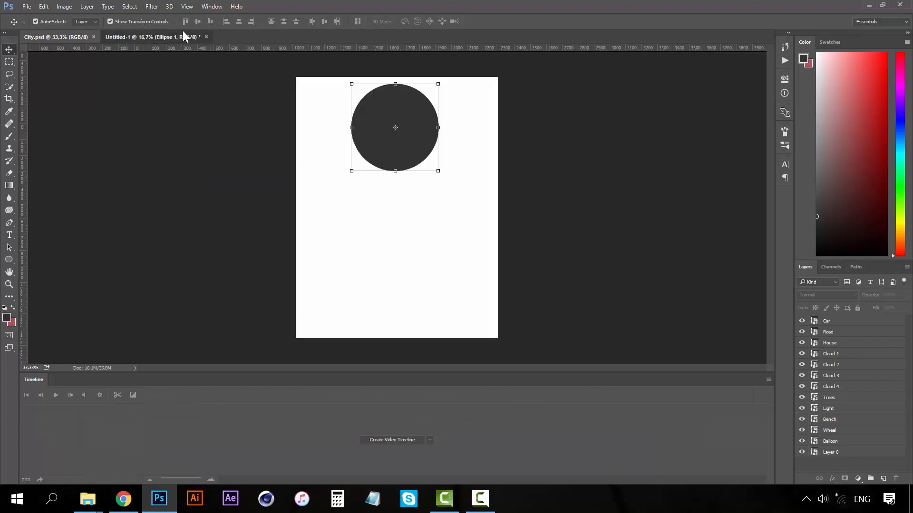
left_click(206, 37)
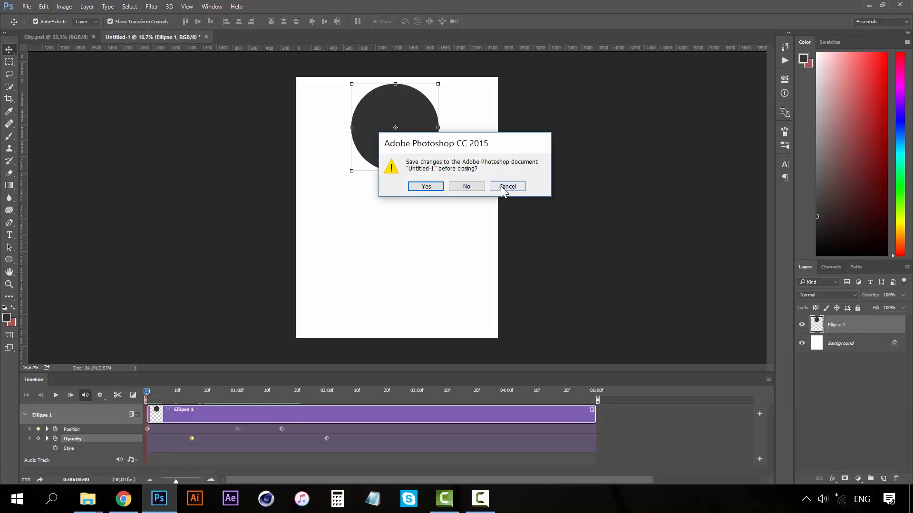
left_click(475, 185)
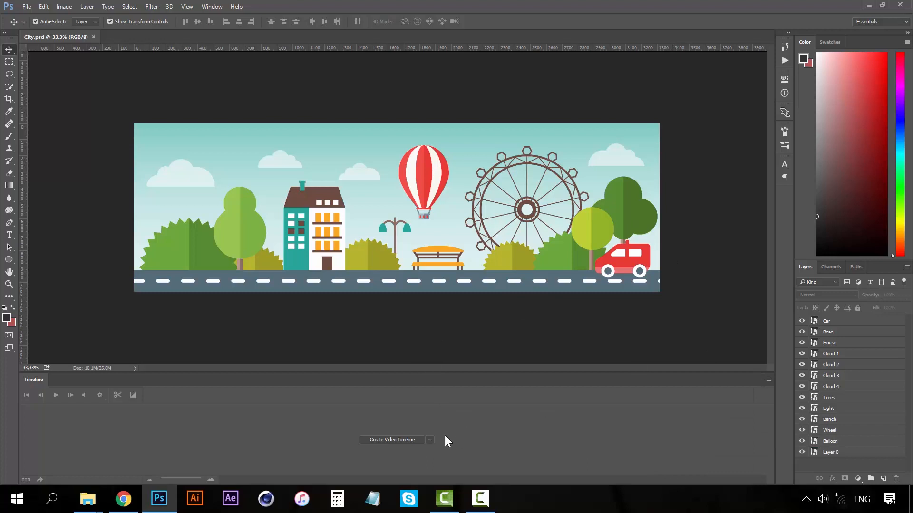
left_click(400, 440)
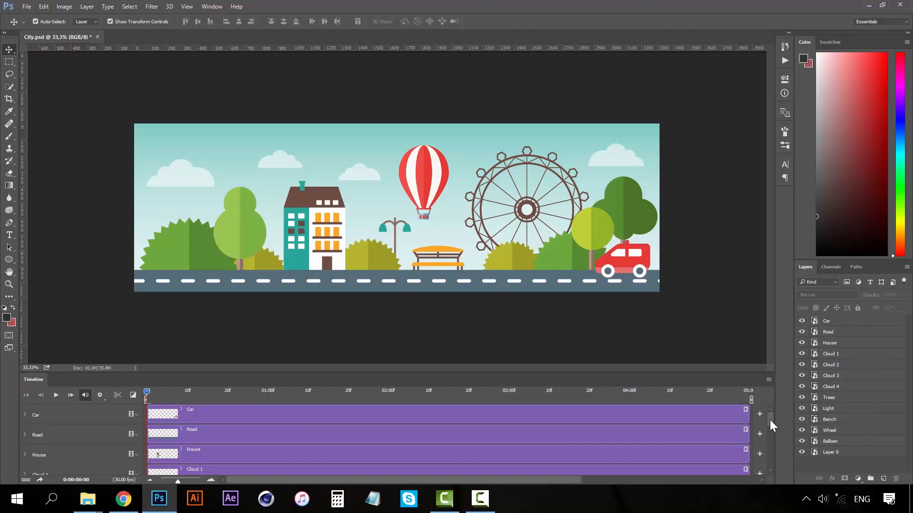
Select the Car, Road and House layers, then expand the Car track's Transform, Opacity and Style.
mouse_move(770, 420)
left_mouse_down()
mouse_move(769, 470)
mouse_move(772, 404)
left_mouse_up()
left_click(836, 322)
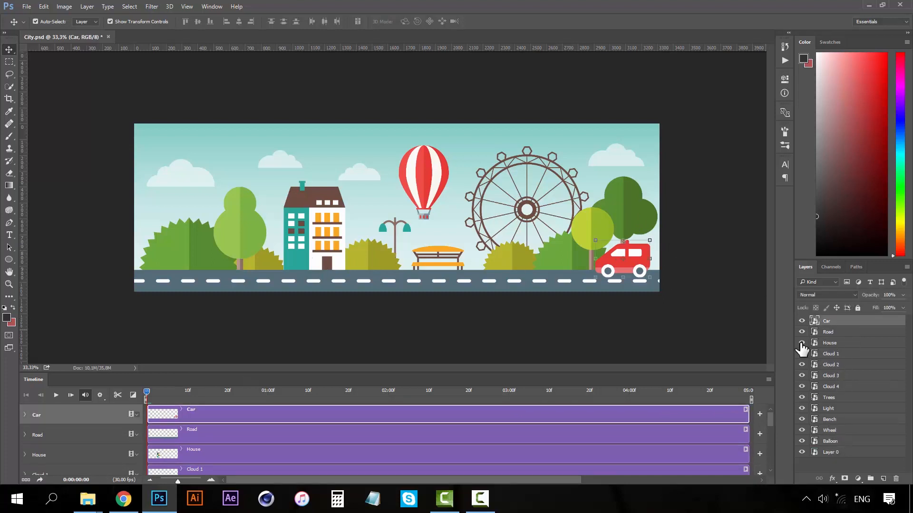
left_click(833, 331)
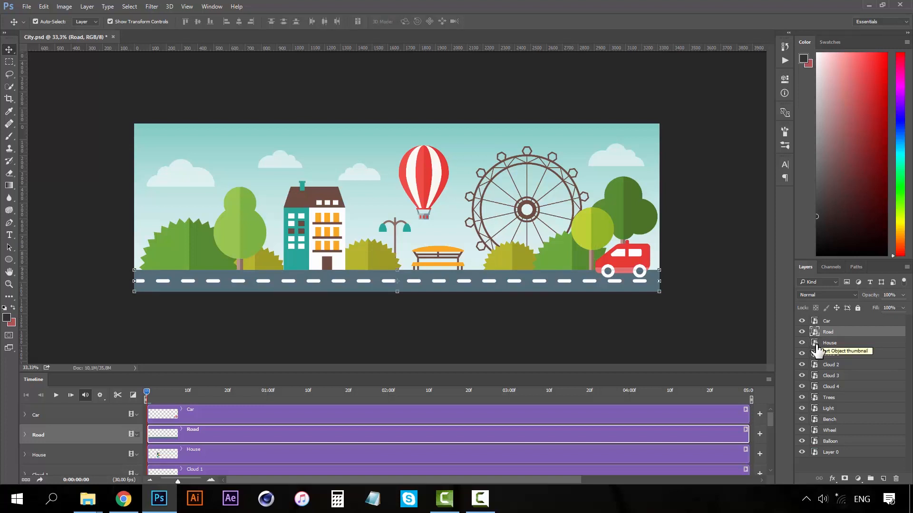
left_click(817, 346)
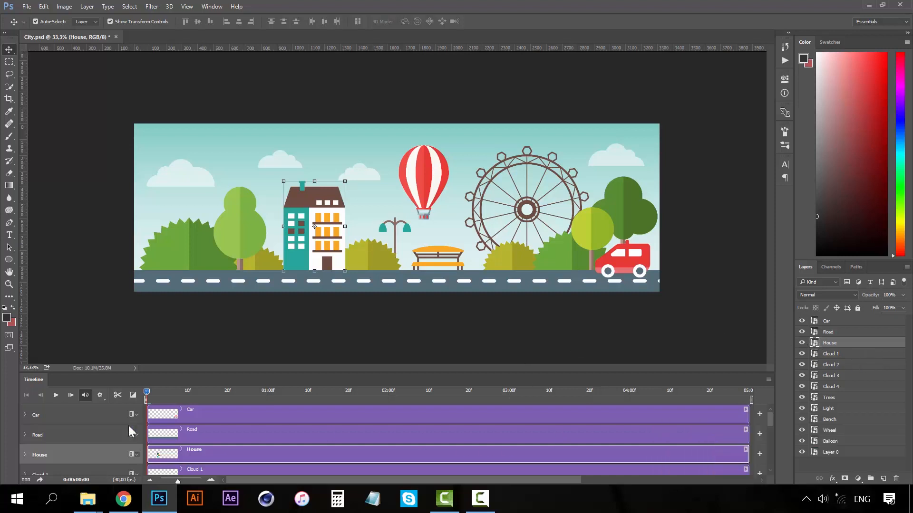
left_click(25, 415)
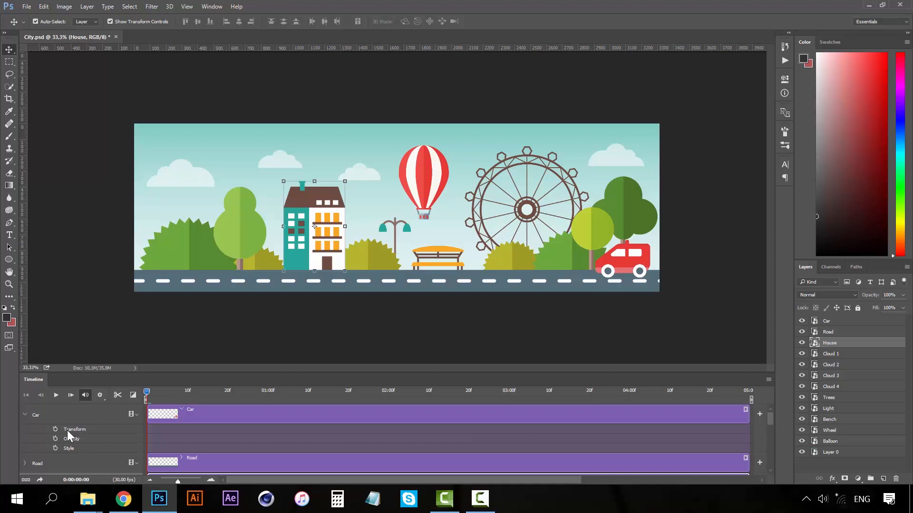
Collapse the Car track and zoom the timeline out to the full 05:00f, keeping Car selected.
left_click(634, 274)
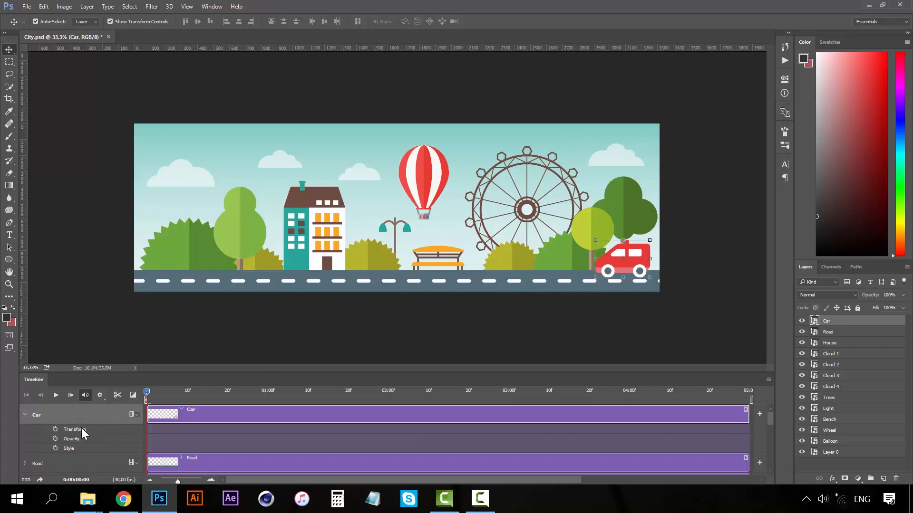
left_click(24, 414)
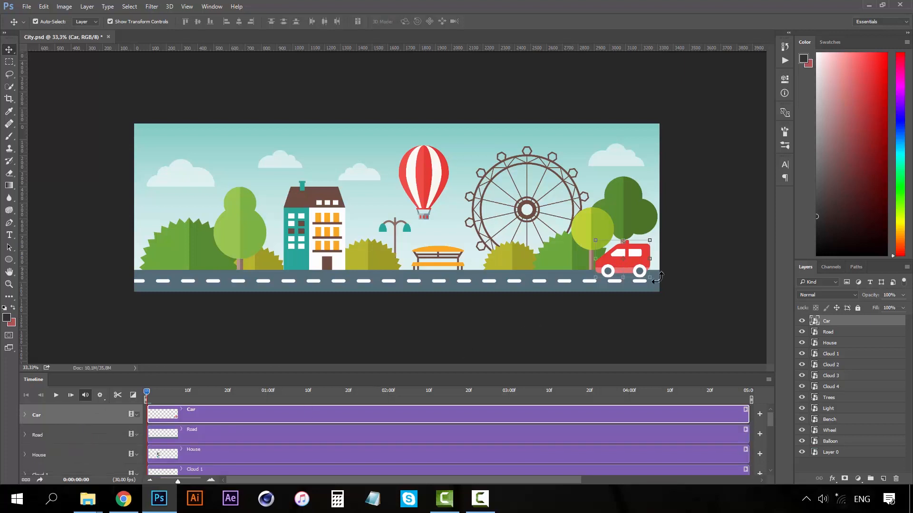
left_click(680, 297)
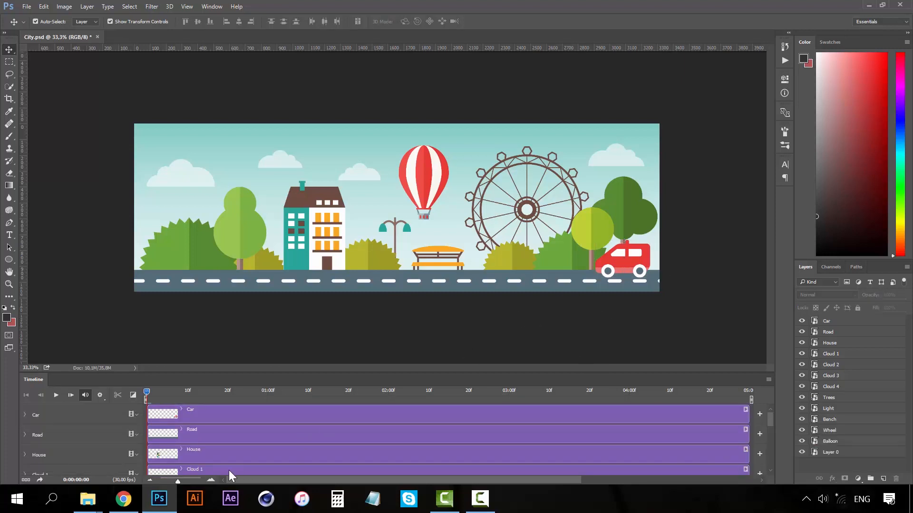
left_click(151, 481)
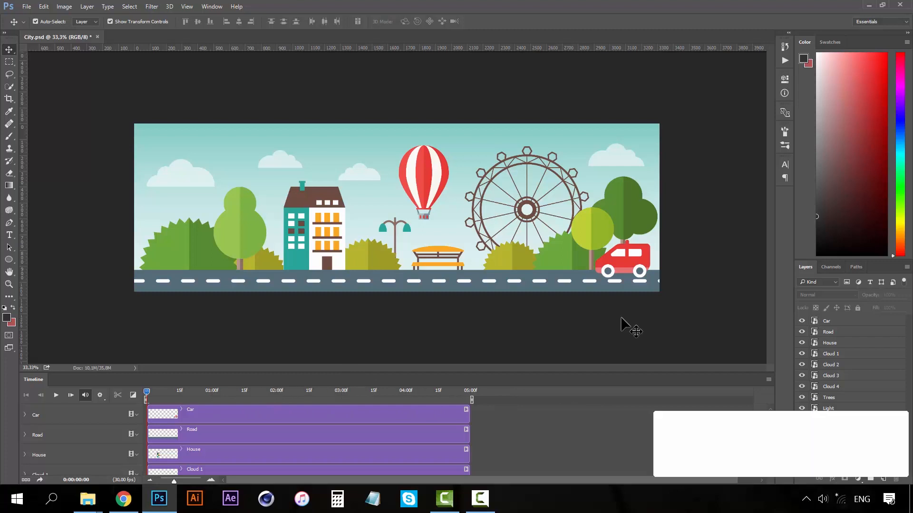
left_click(613, 259)
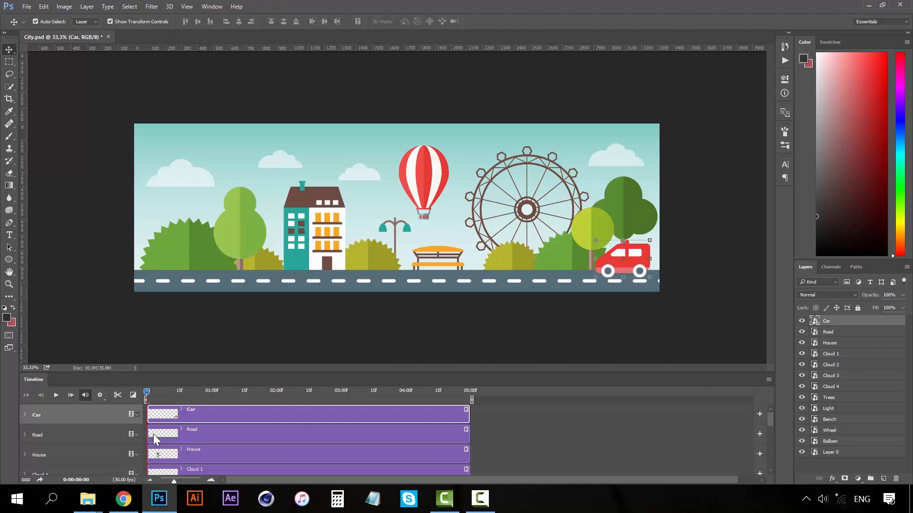
Keyframe the car to move from just off the right edge to off the left edge by 04:29.
left_click_drag(608, 269, 107, 259)
left_click(654, 264, "shift")
key("ctrl+z")
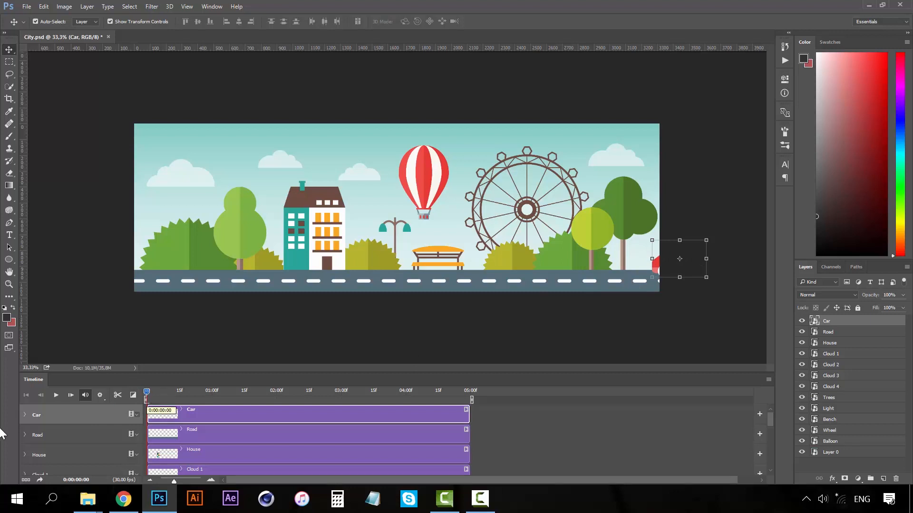
left_click(25, 415)
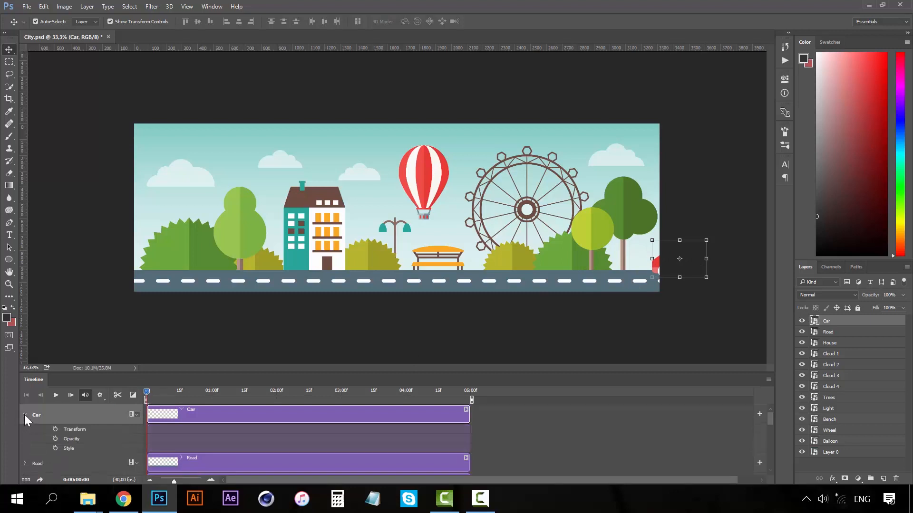
left_click(55, 430)
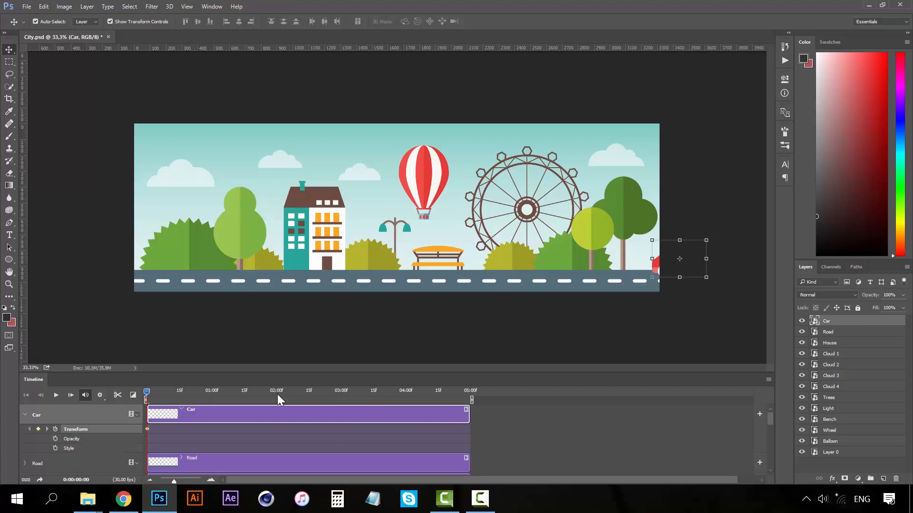
left_click_drag(445, 392, 472, 391)
left_click_drag(659, 268, 94, 261)
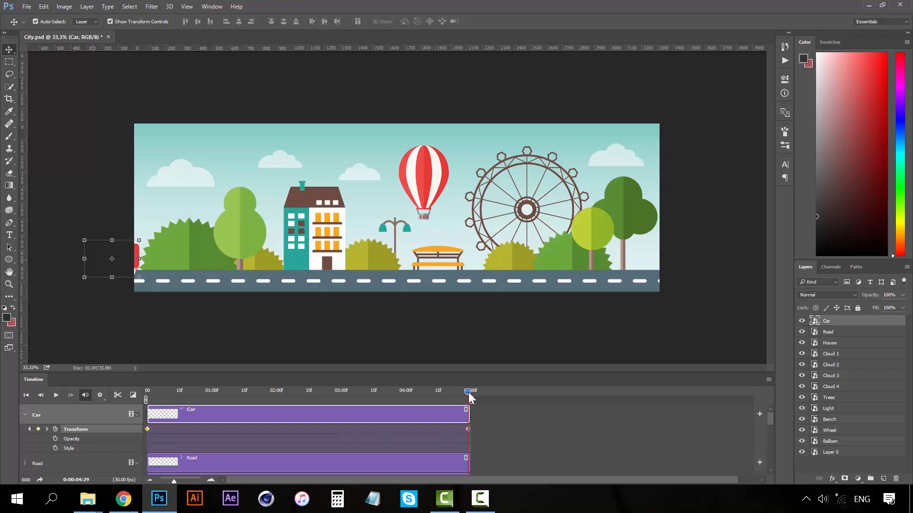
left_click_drag(468, 392, 130, 380)
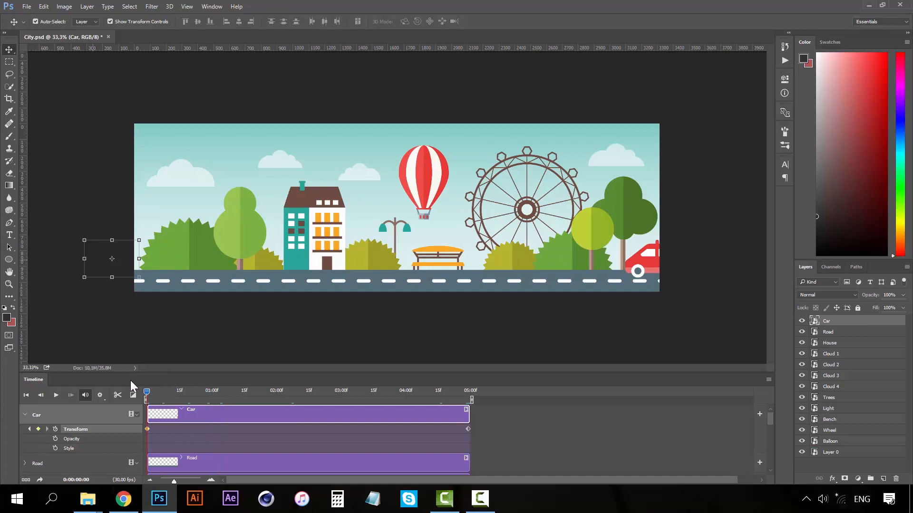
Preview the car driving left along the road, then collapse the Car track.
left_click(57, 397)
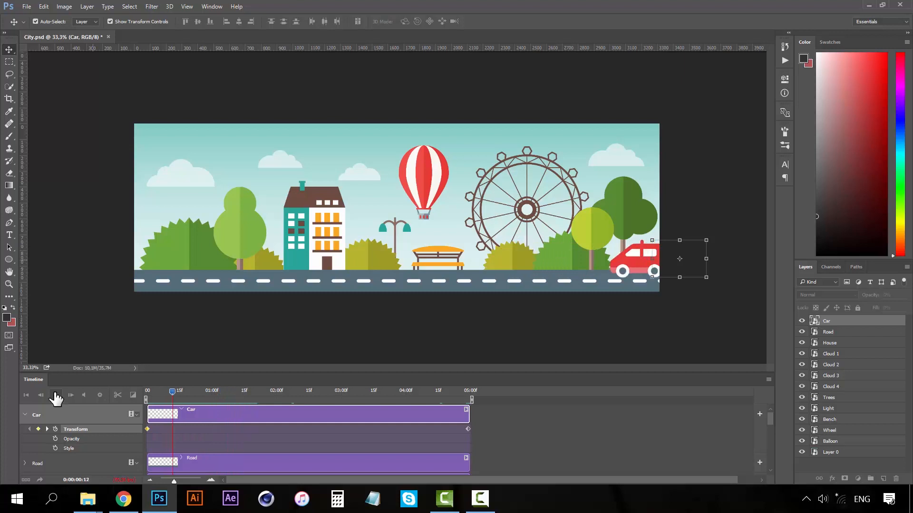
left_click(56, 396)
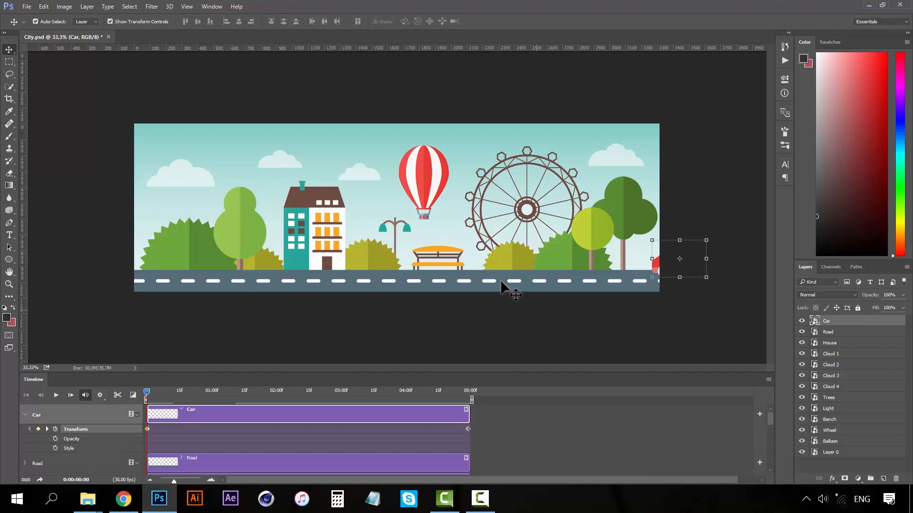
left_click(24, 416)
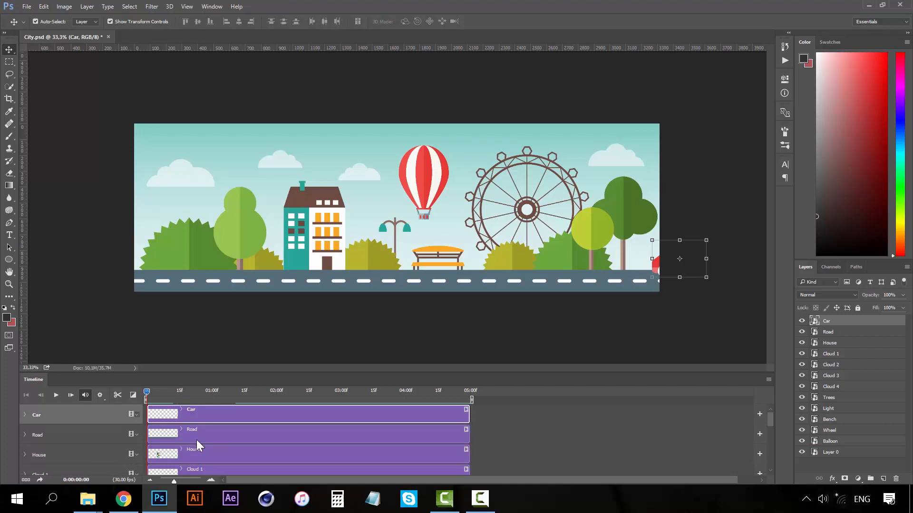
Keyframe Cloud 1 drifting left to the Ferris wheel by 04:29 and restack it above Layer 0.
left_click(216, 451)
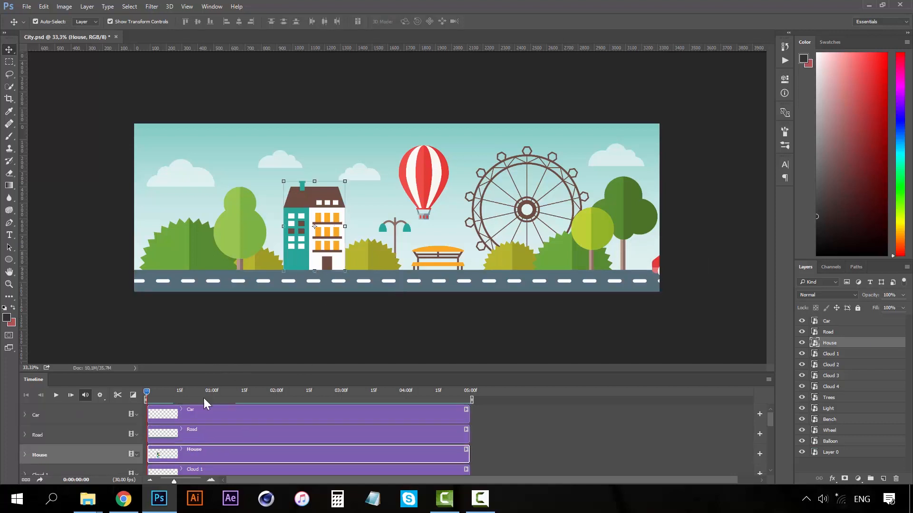
scroll(201, 414, "down", 1)
scroll(220, 446, "down", 1)
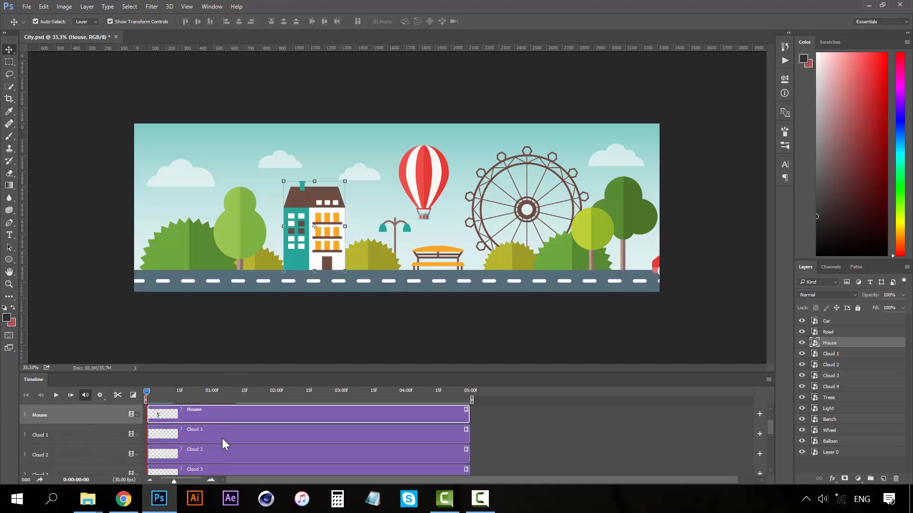
left_click(90, 437)
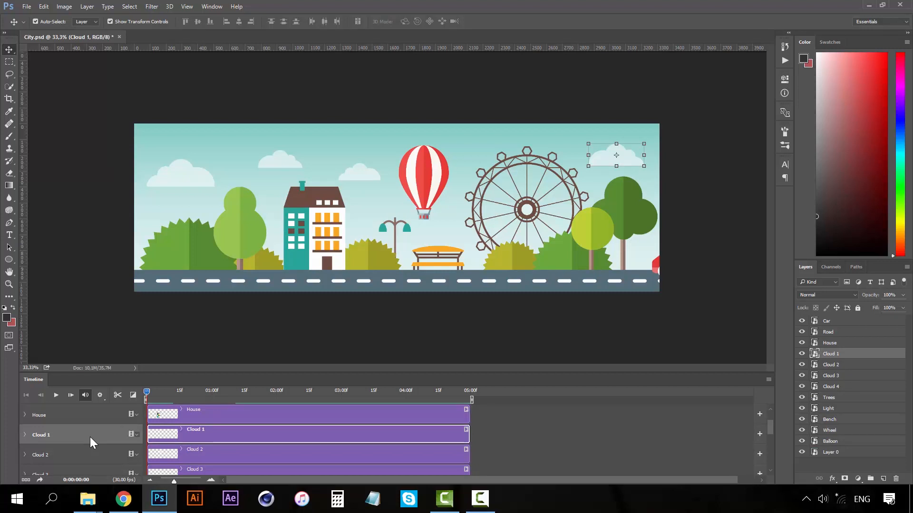
double_click(90, 437)
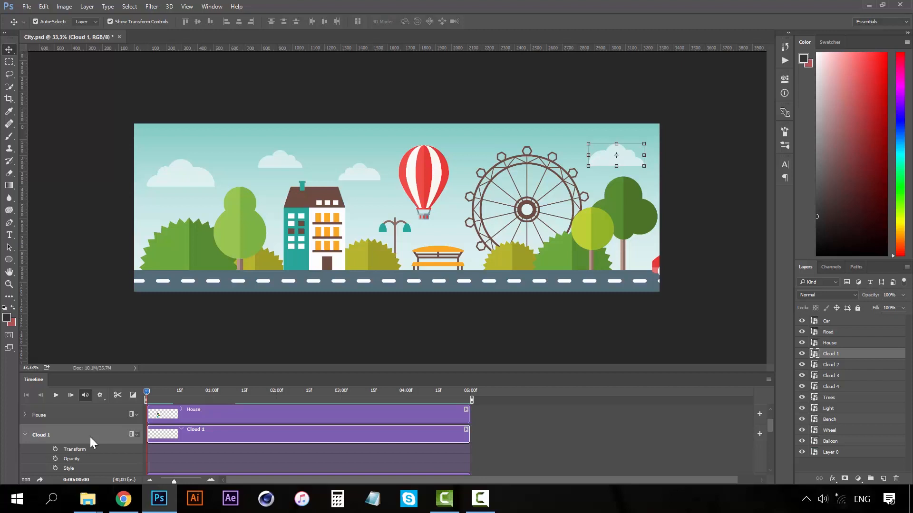
key("space")
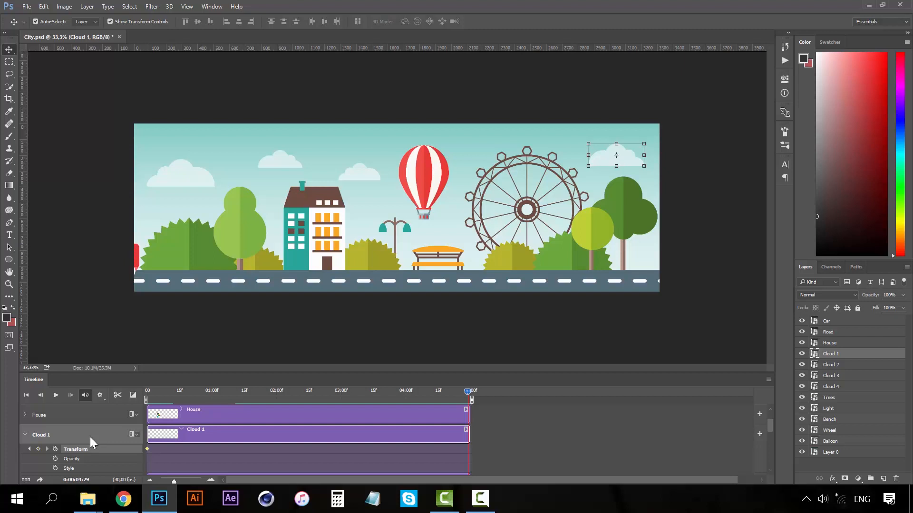
left_click_drag(628, 155, 552, 146)
left_click_drag(837, 354, 838, 446)
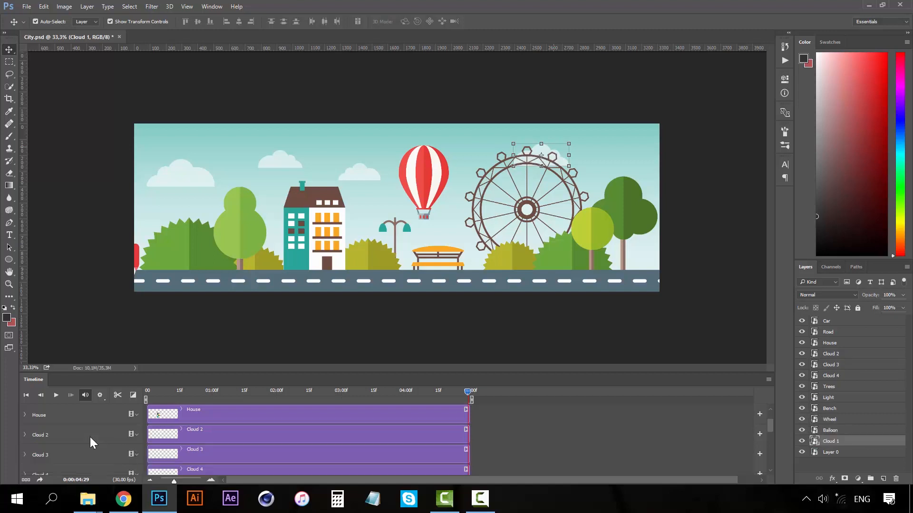
Preview the animation so far from the first frame.
scroll(89, 437, "down", 7)
scroll(90, 437, "down", 2)
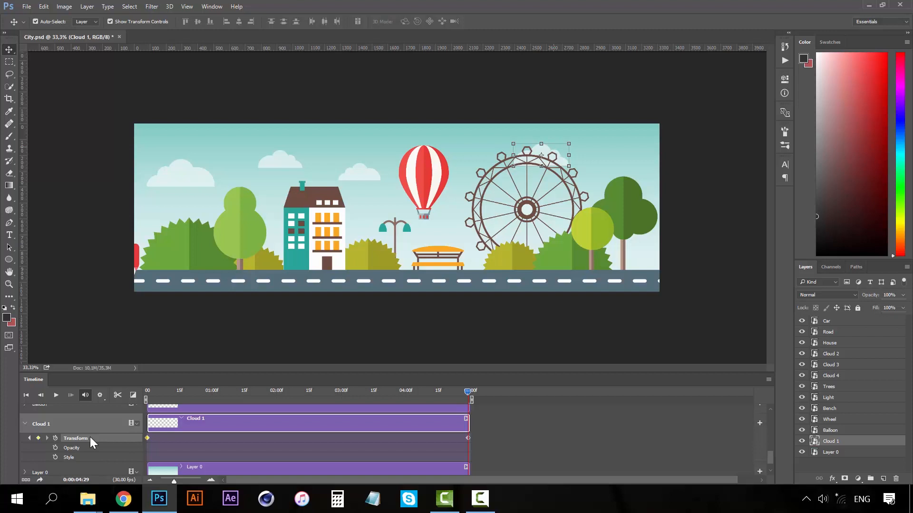
key("Home")
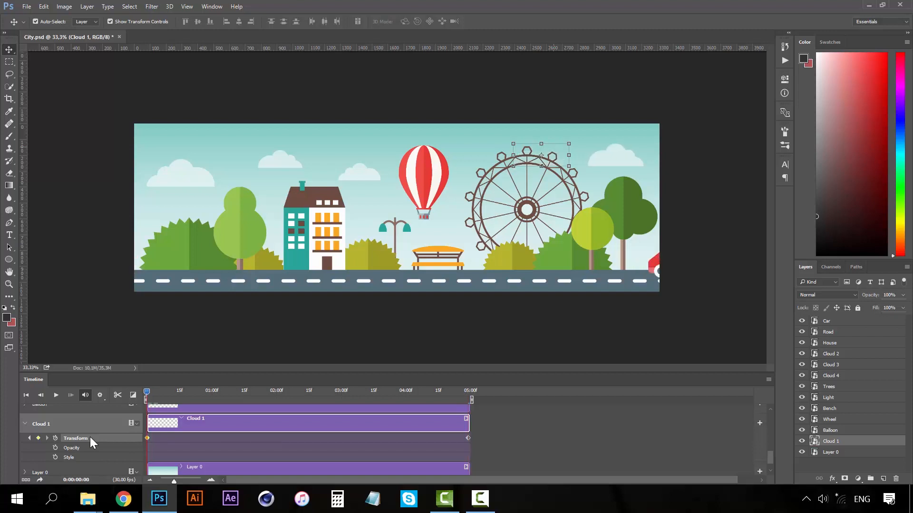
key("space")
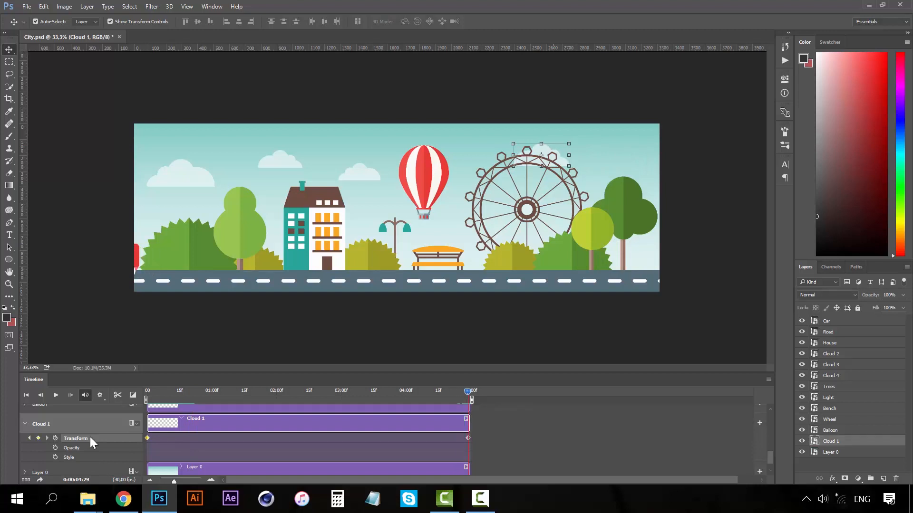
Keyframe Cloud 2 drifting 260 px left to above the house by 04:29, then collapse its track.
left_click(366, 176)
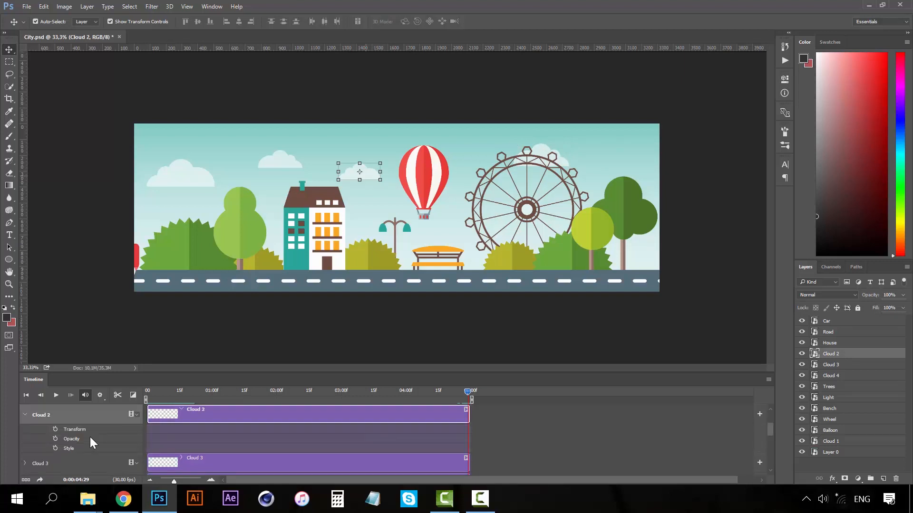
key("Home")
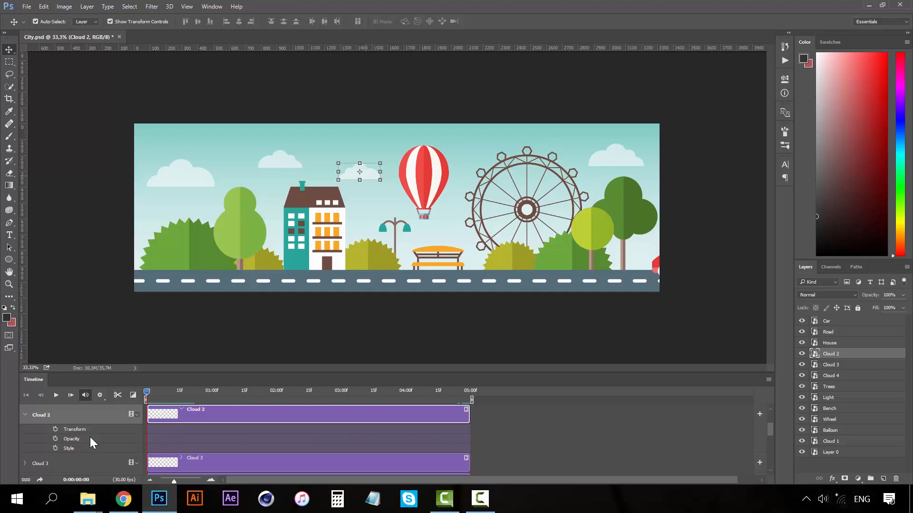
left_click(55, 429)
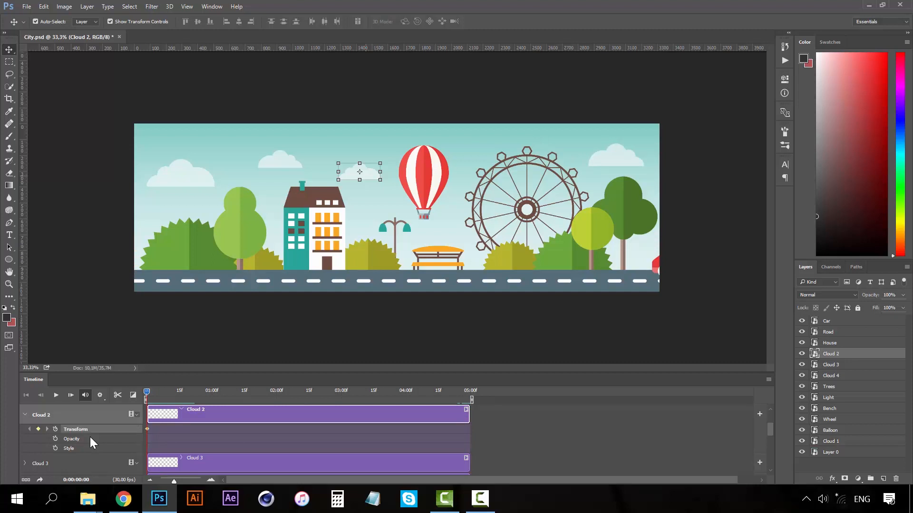
left_click_drag(147, 393, 155, 392)
key("space")
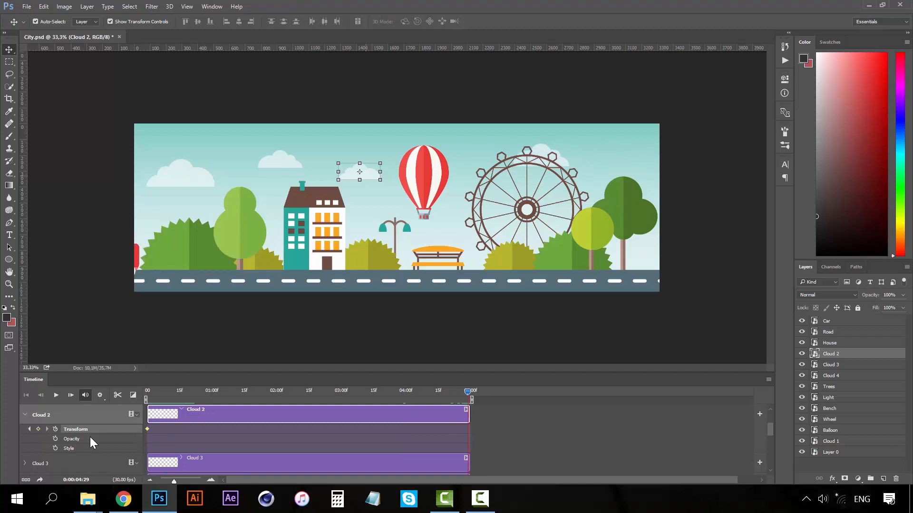
key("shift+Left")
key("shift+Left")
key("shift+Left")
key("shift+Left")
key("shift+Left")
key("shift+Left")
key("shift+Left")
key("shift+Left")
key("shift+Left")
key("shift+Left")
key("shift+Left")
key("shift+Left")
key("shift+Left")
key("shift+Left")
key("shift+Left")
key("shift+Left")
key("shift+Left")
key("shift+Left")
key("shift+Left")
key("shift+Left")
key("shift+Left")
key("shift+Left")
key("shift+Left")
key("shift+Left")
key("shift+Left")
key("shift+Left")
key("shift+Left")
key("shift+Left")
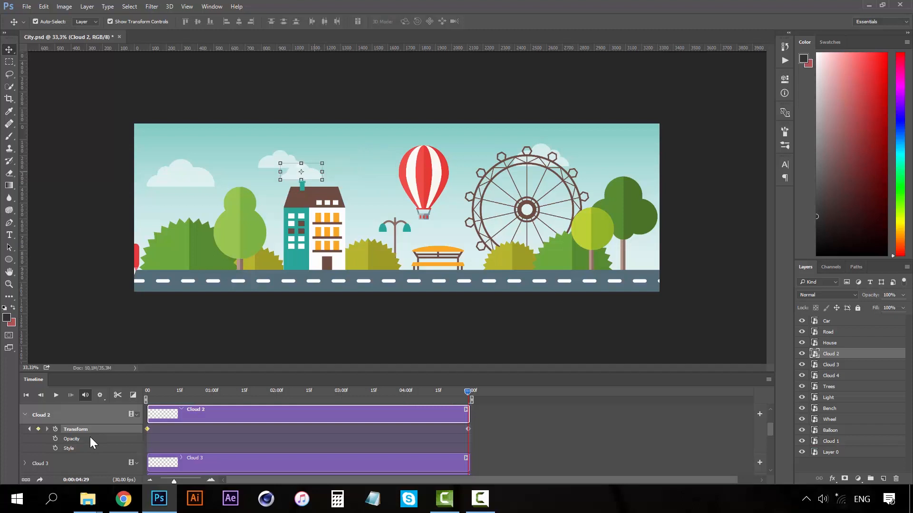
left_click(25, 415)
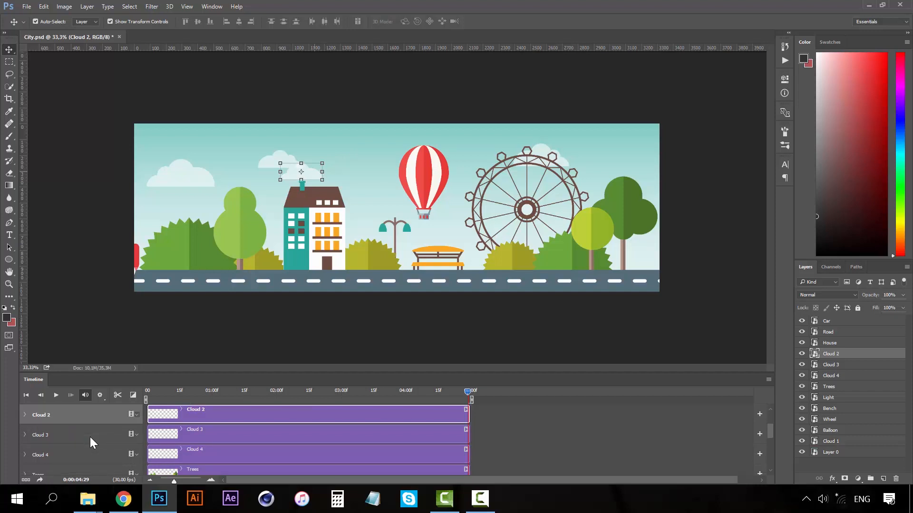
Give Cloud 3 start and 04:29 Transform keyframes, moving it left above the leftmost trees.
left_click(90, 437)
left_click(24, 435)
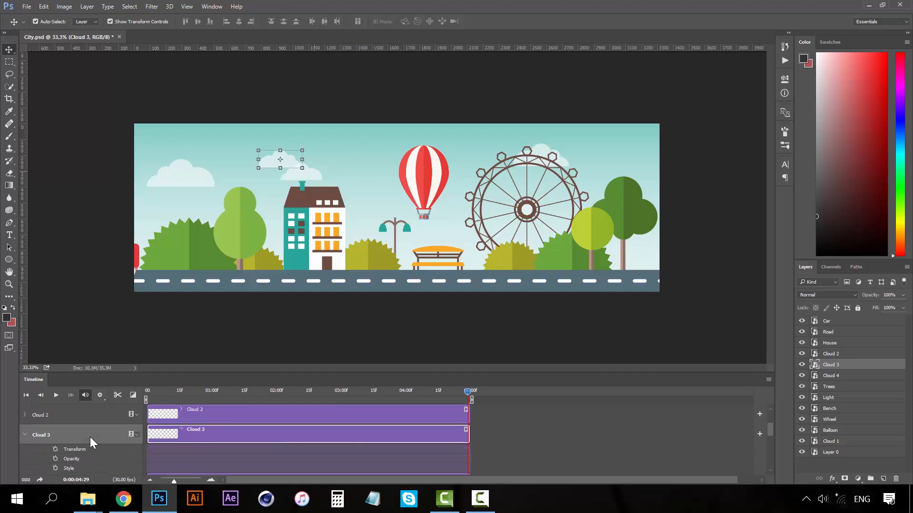
mouse_move(468, 391)
left_mouse_down()
mouse_move(147, 392)
mouse_move(467, 391)
left_mouse_up()
left_click(55, 450)
left_click_drag(286, 160, 240, 152)
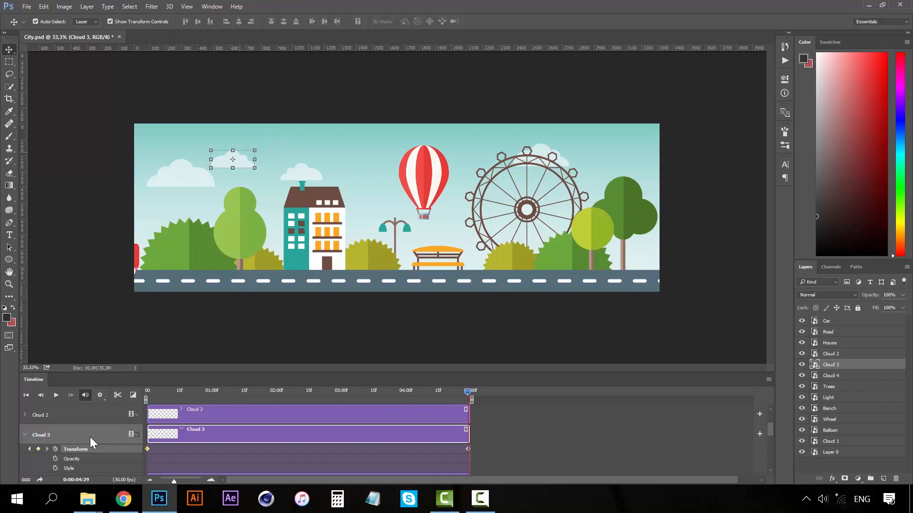
left_click(24, 435)
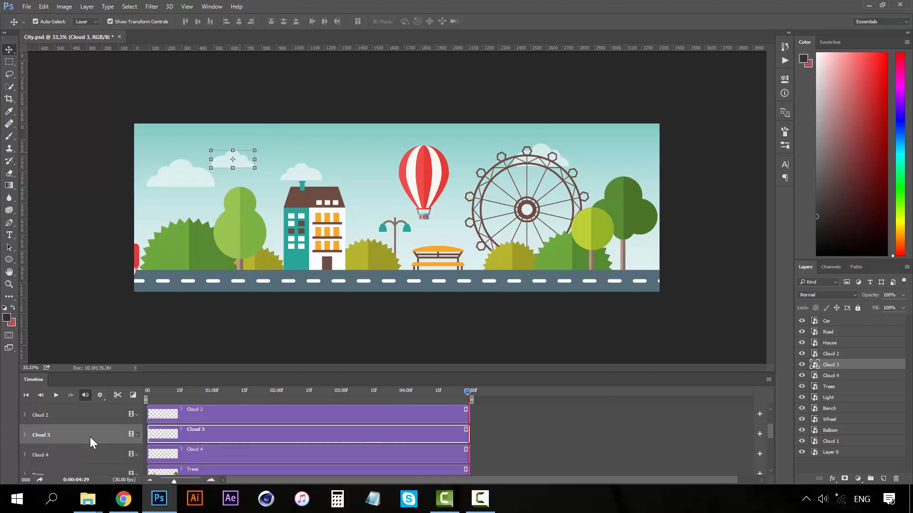
Keyframe Cloud 4 sliding left off the banner's left edge by 04:29.
left_click(41, 455)
left_click(25, 455)
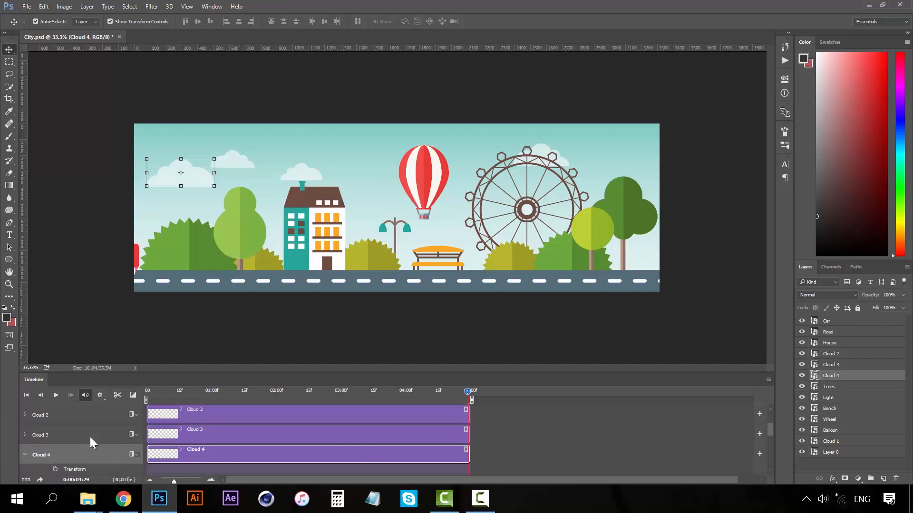
key("space")
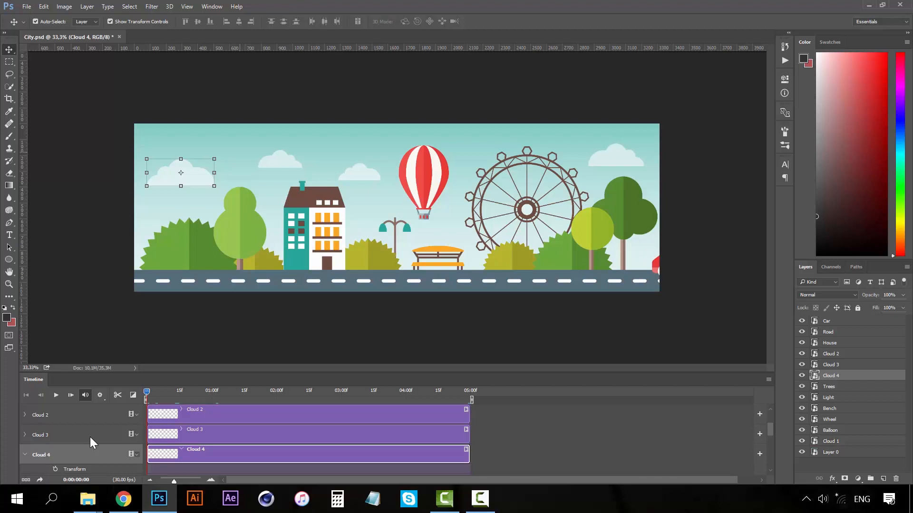
scroll(90, 437, "down", 1)
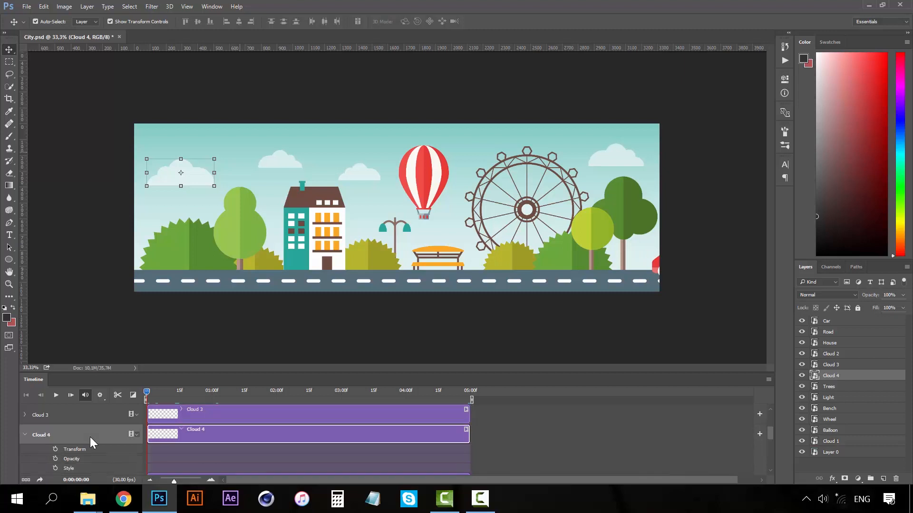
left_click(55, 449)
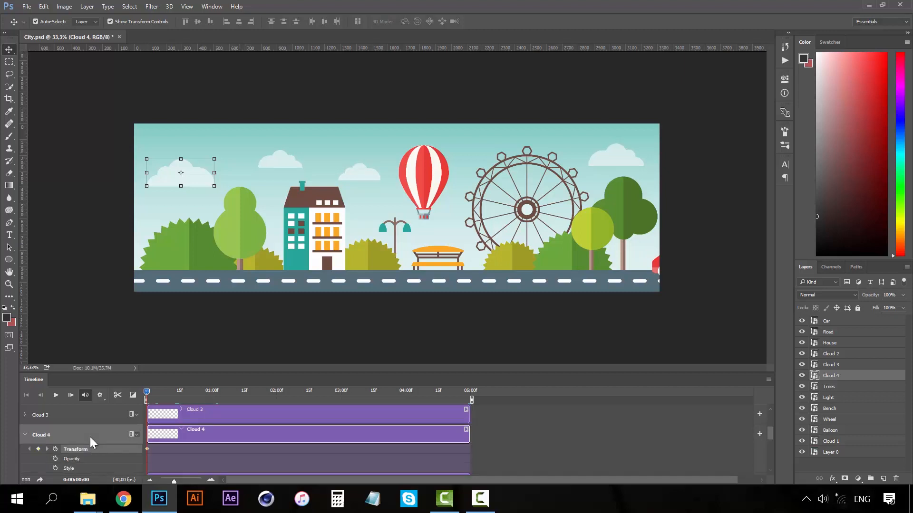
left_click_drag(147, 392, 468, 393)
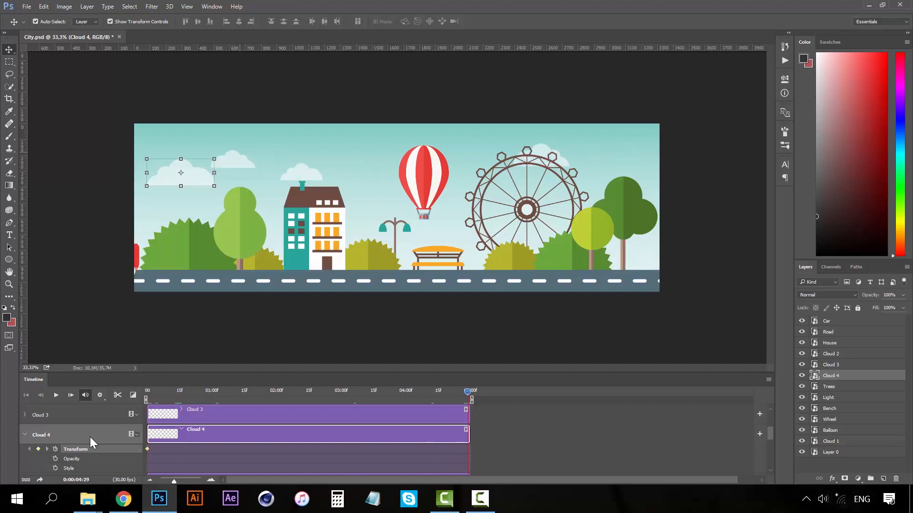
left_click_drag(181, 173, 123, 173)
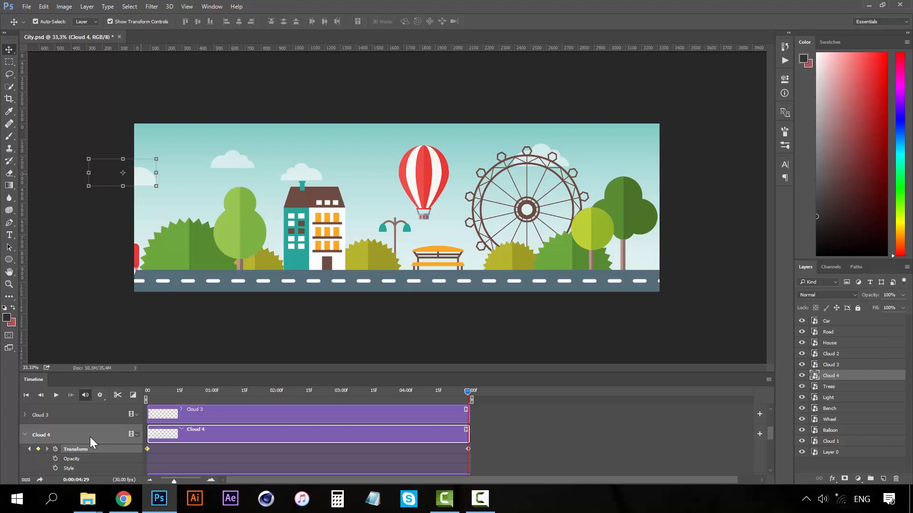
Preview the cloud animation from the first frame and collapse Cloud 4's track.
key("Home")
key("space")
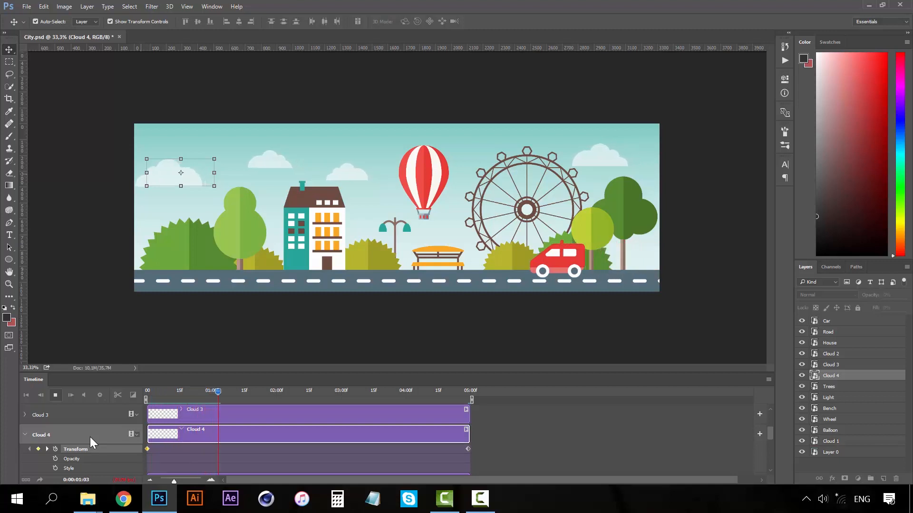
key("space")
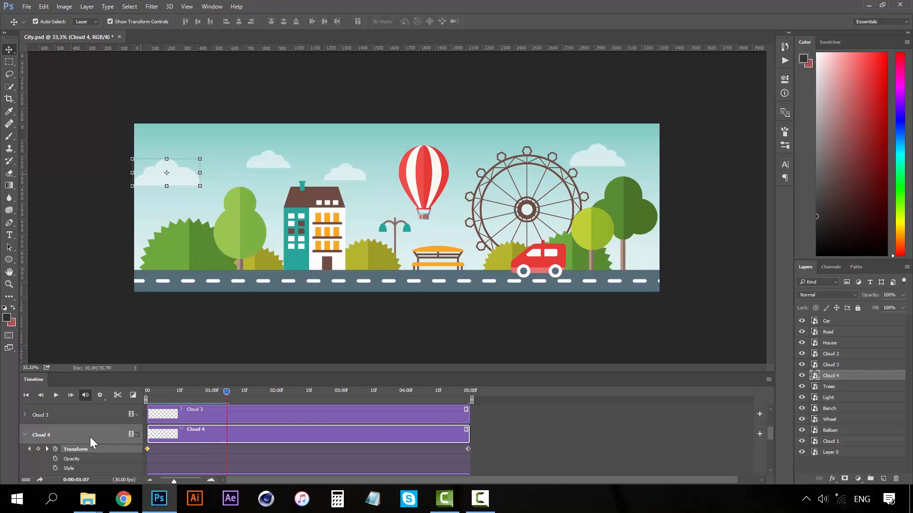
key("Home")
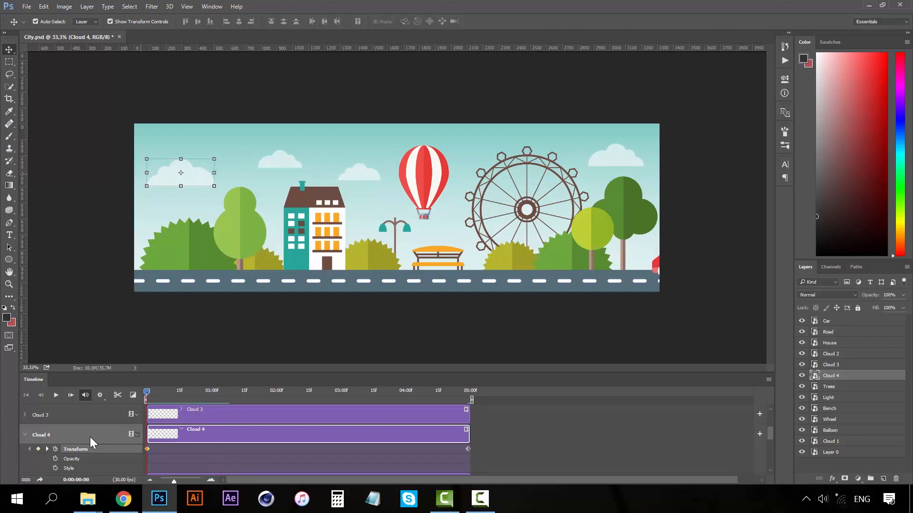
double_click(90, 437)
Restack the Light layer directly above Trees, then select the Wheel layer.
key("alt+bracketleft")
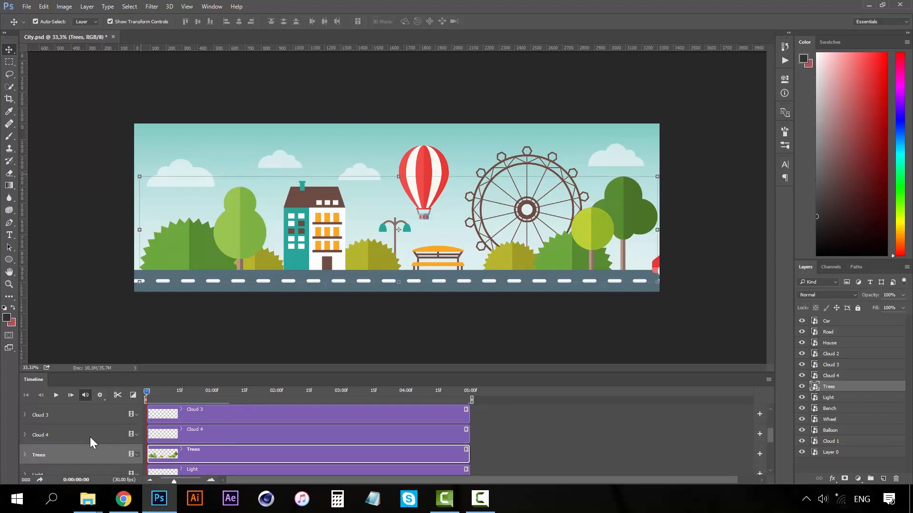
key("alt+bracketleft")
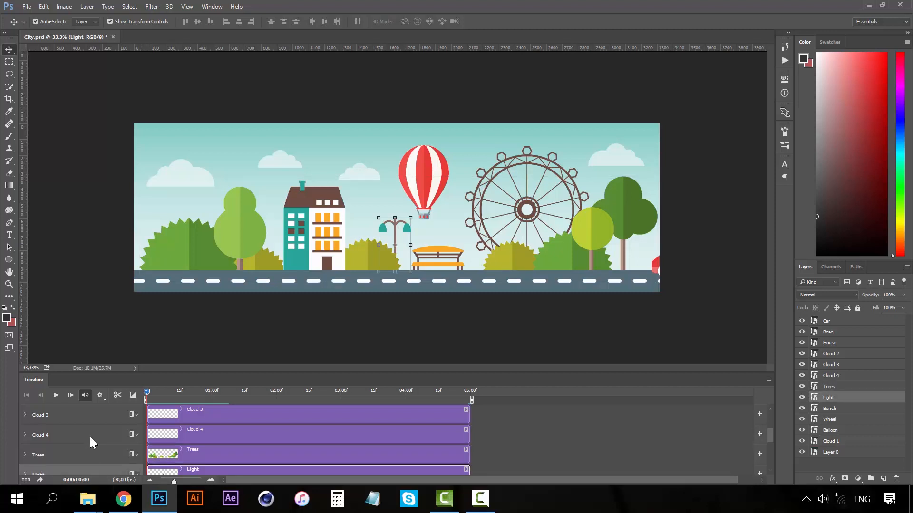
key("ctrl+bracketright")
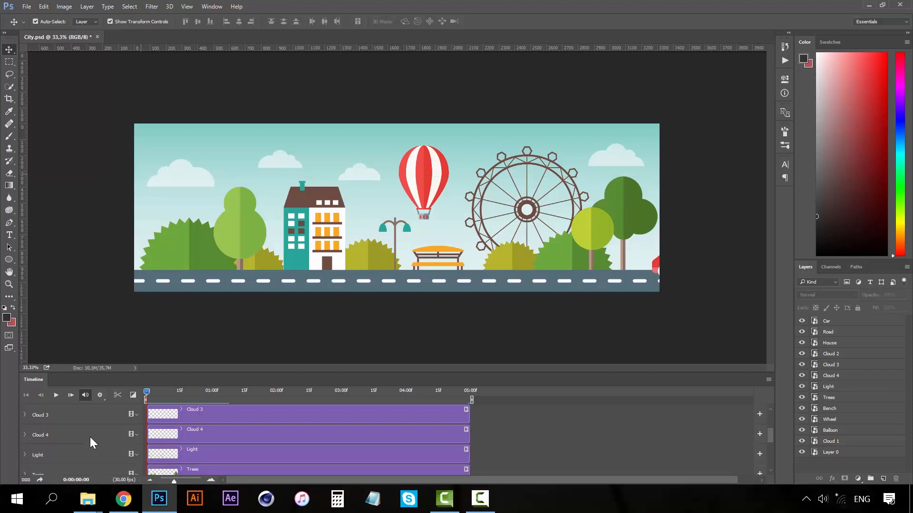
scroll(90, 437, "down", 2)
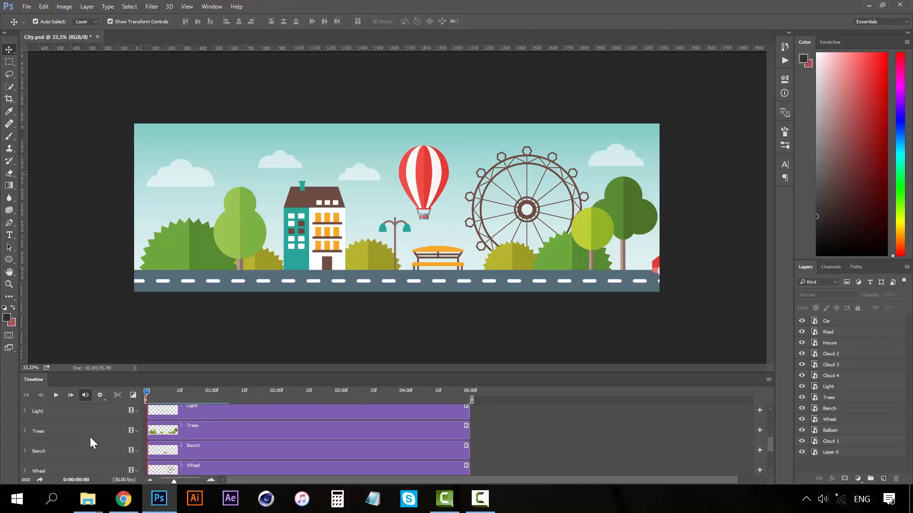
scroll(89, 437, "down", 1)
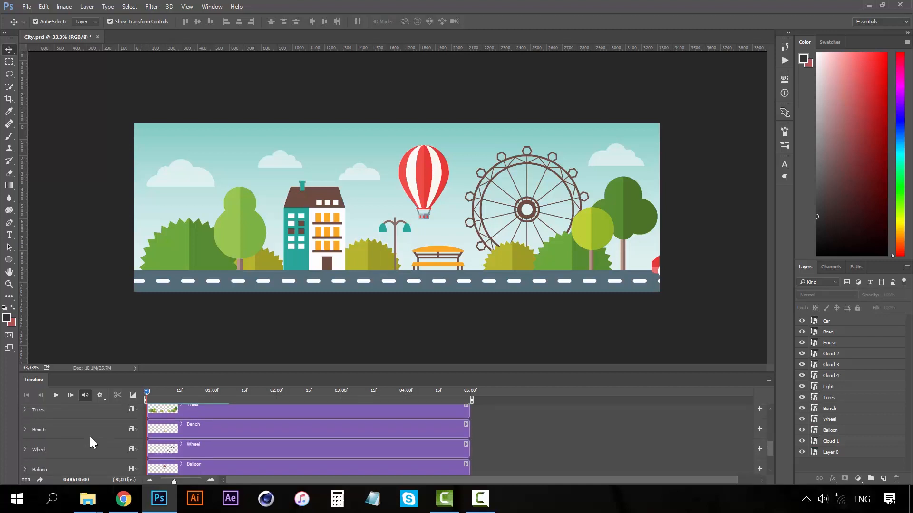
left_click(90, 440)
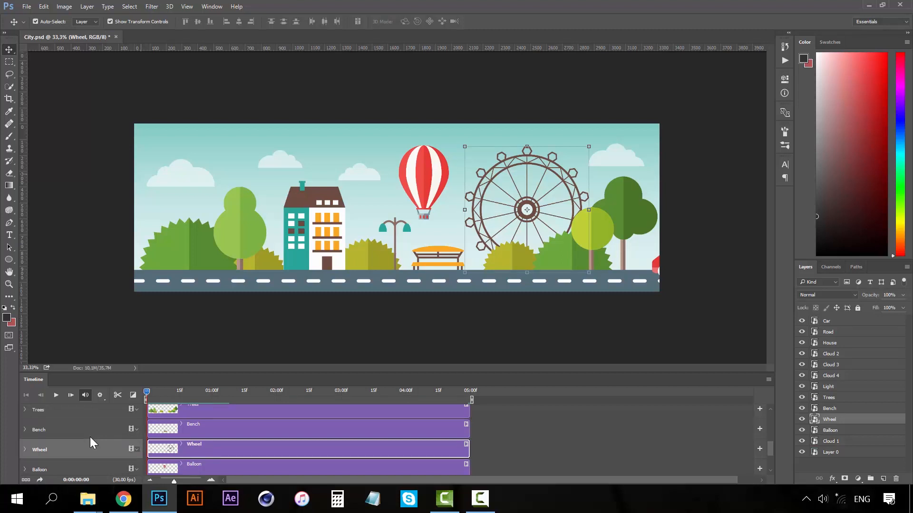
Keyframe the Ferris wheel rotating around its centre between the first and last frames.
left_click(25, 449)
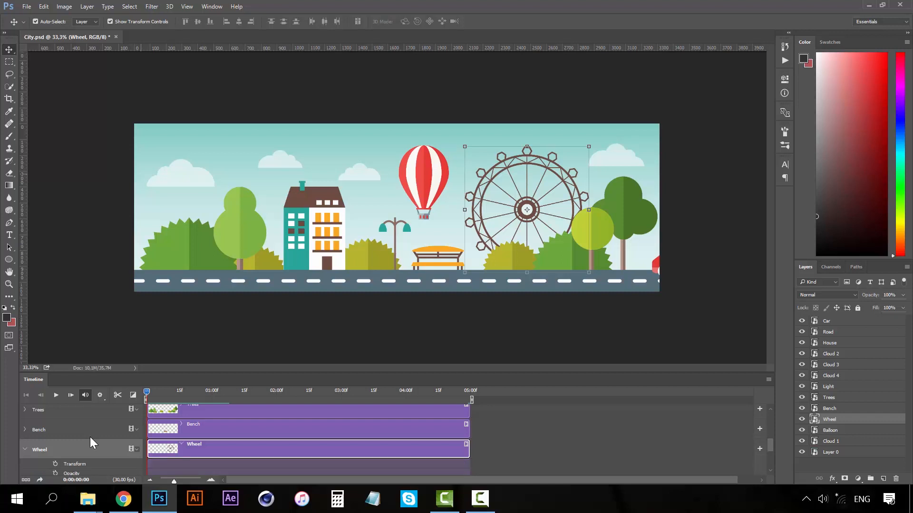
left_click(55, 464)
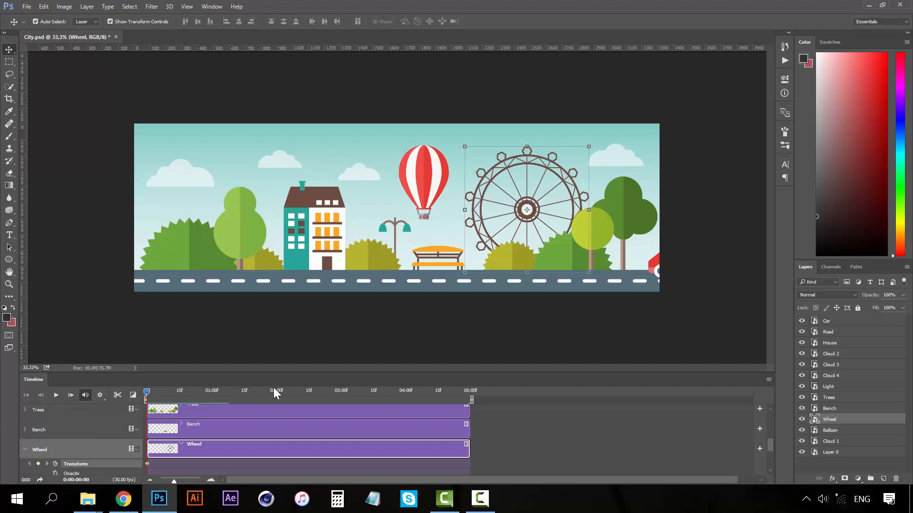
left_click_drag(274, 392, 471, 392)
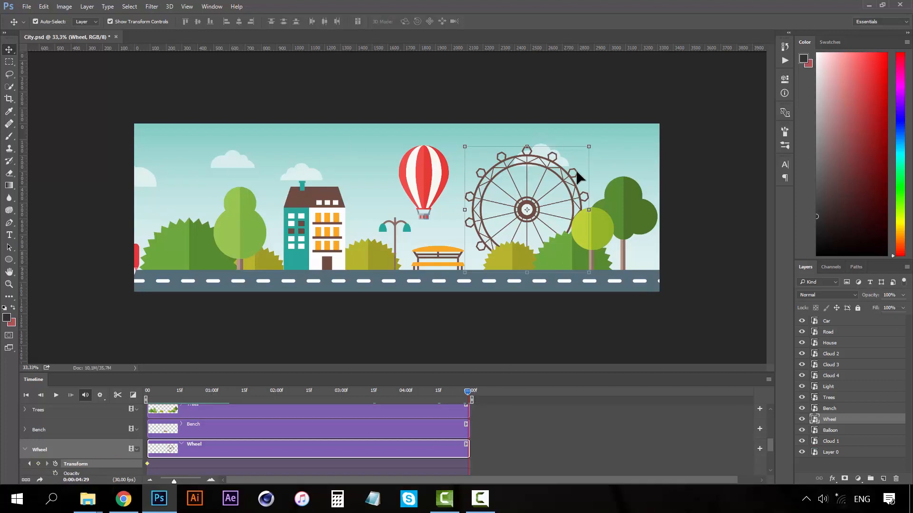
left_click(600, 139)
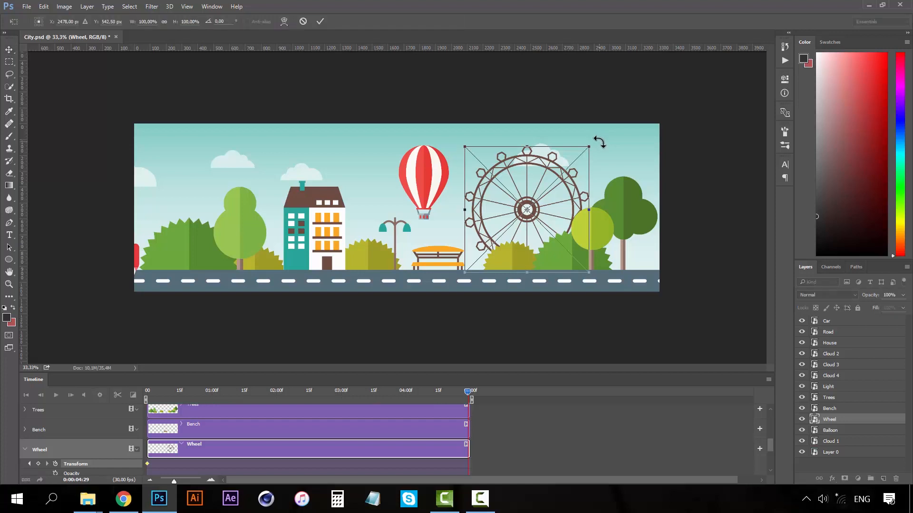
left_click_drag(592, 133, 601, 271)
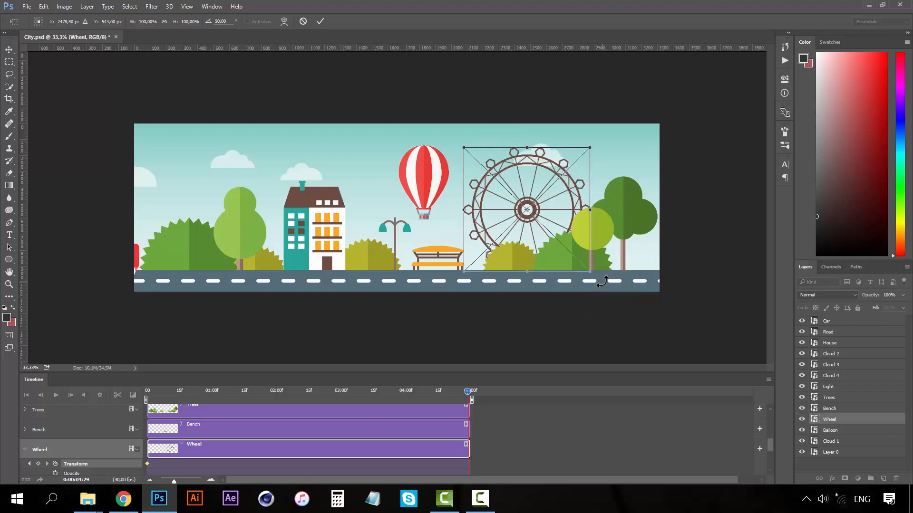
key("Return")
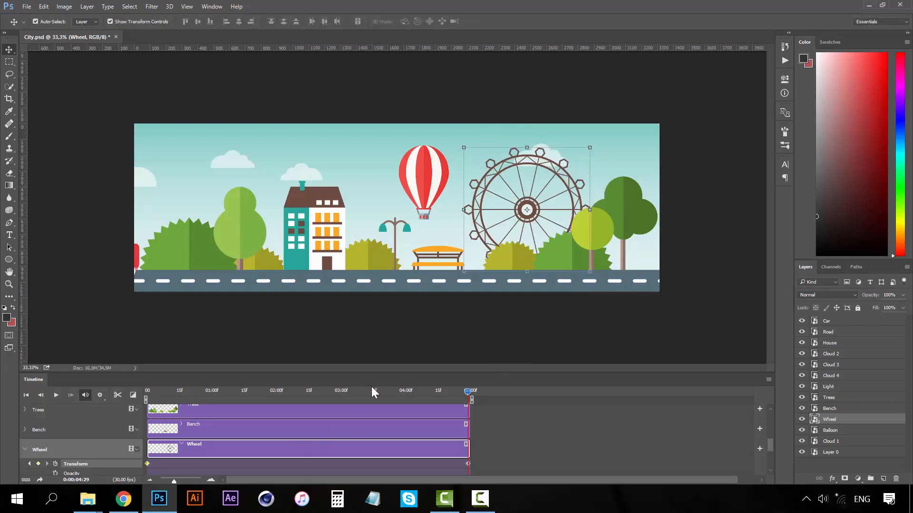
Preview the wheel turning from the first frame and fold away the Wheel track.
left_click(142, 396)
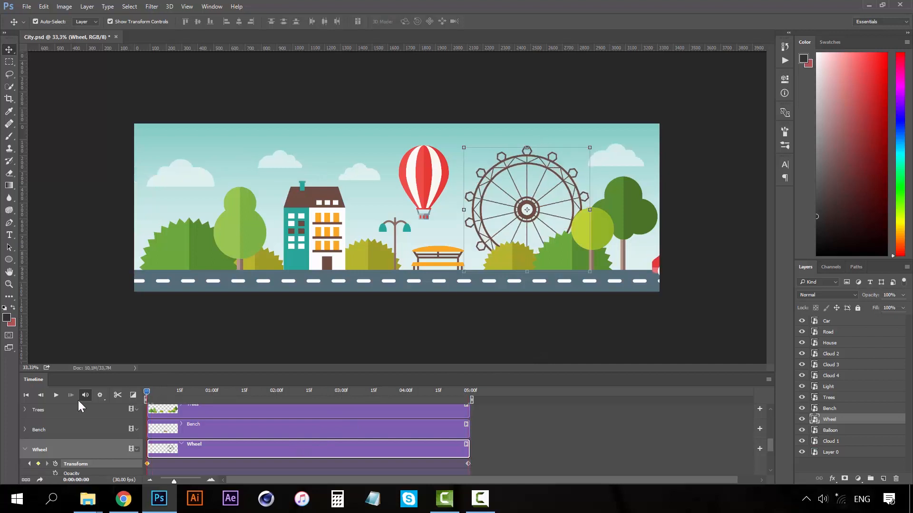
left_click(56, 395)
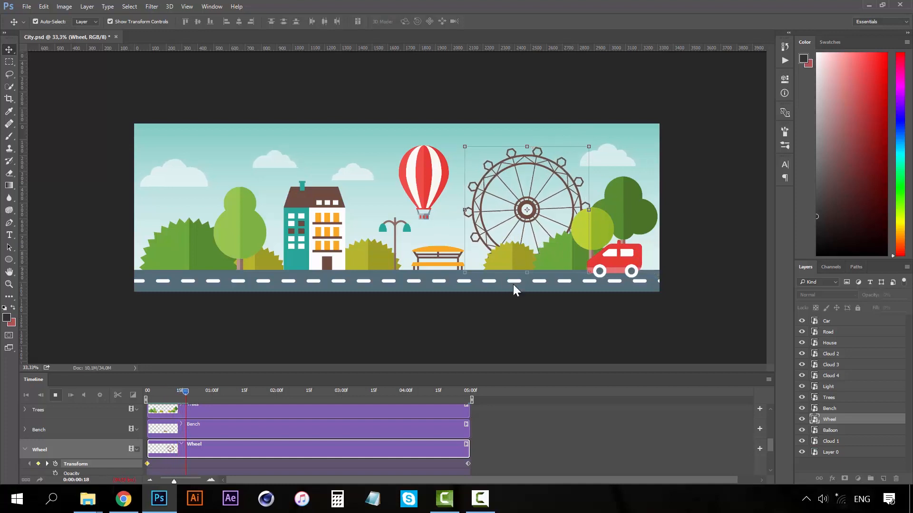
left_click(56, 395)
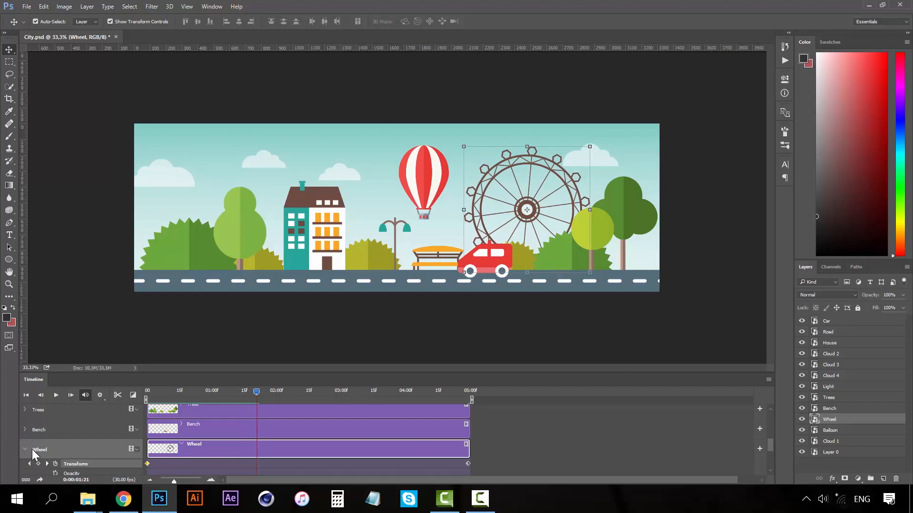
left_click(25, 449)
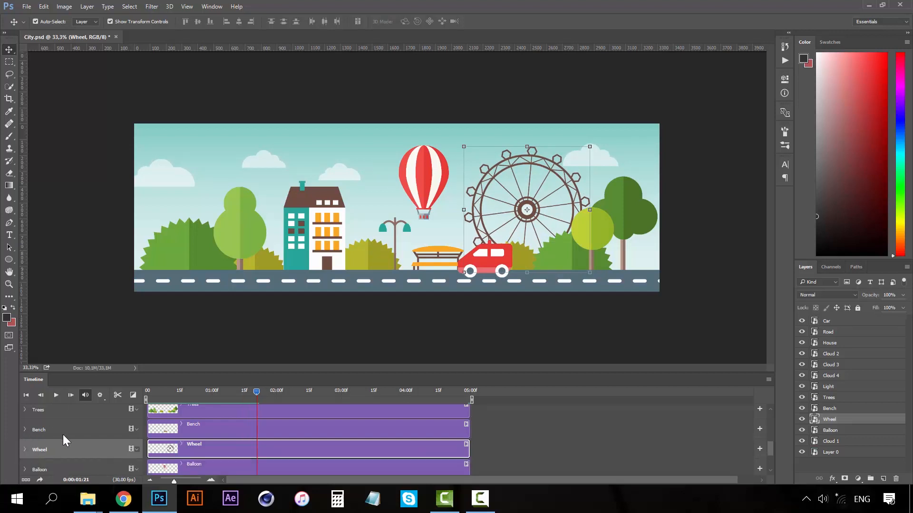
left_click(442, 187)
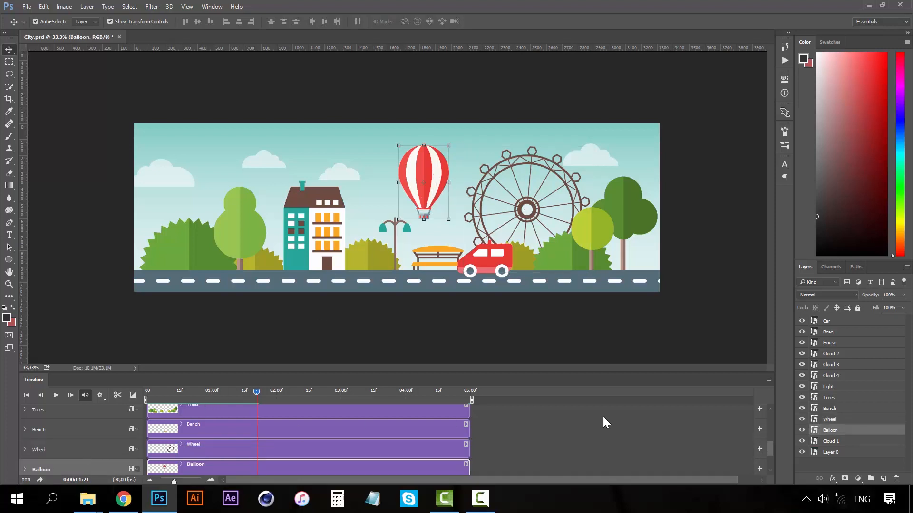
Set the balloon's low starting position with a Transform keyframe at 0:00.
scroll(475, 430, "down", 1)
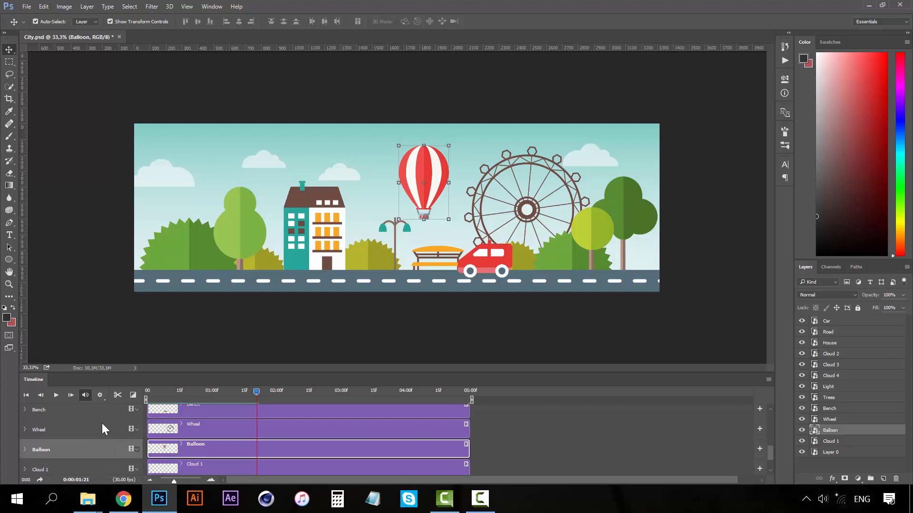
left_click(25, 449)
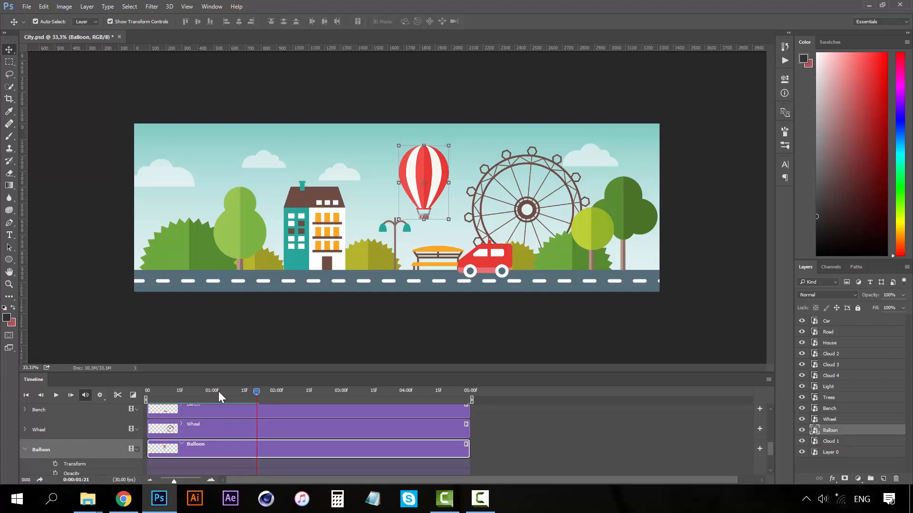
left_click_drag(218, 392, 139, 392)
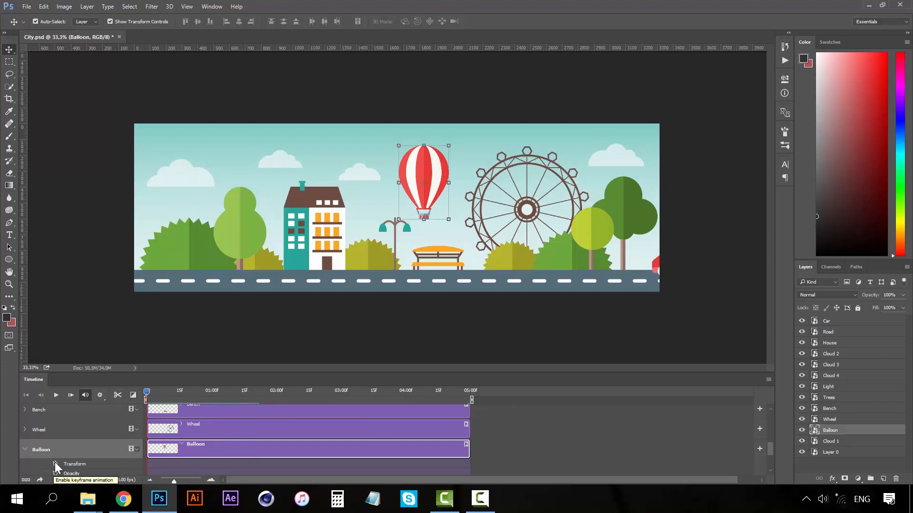
left_click_drag(432, 155, 438, 169)
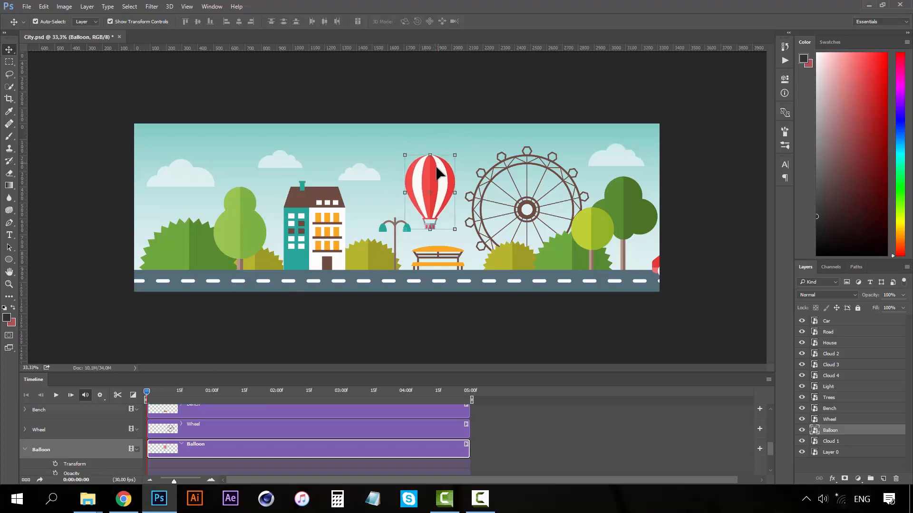
left_click(56, 462)
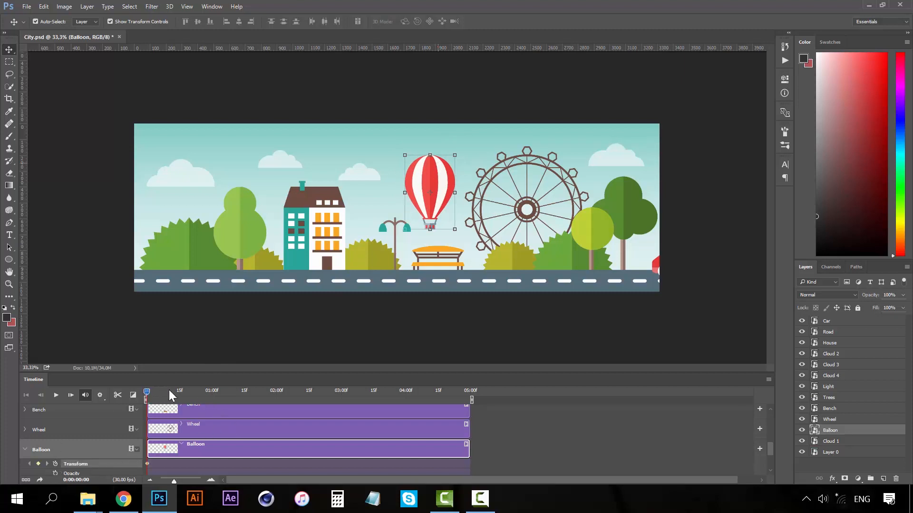
Raise the balloon higher in the sky at the 02:00 mark.
left_click_drag(170, 389, 278, 380)
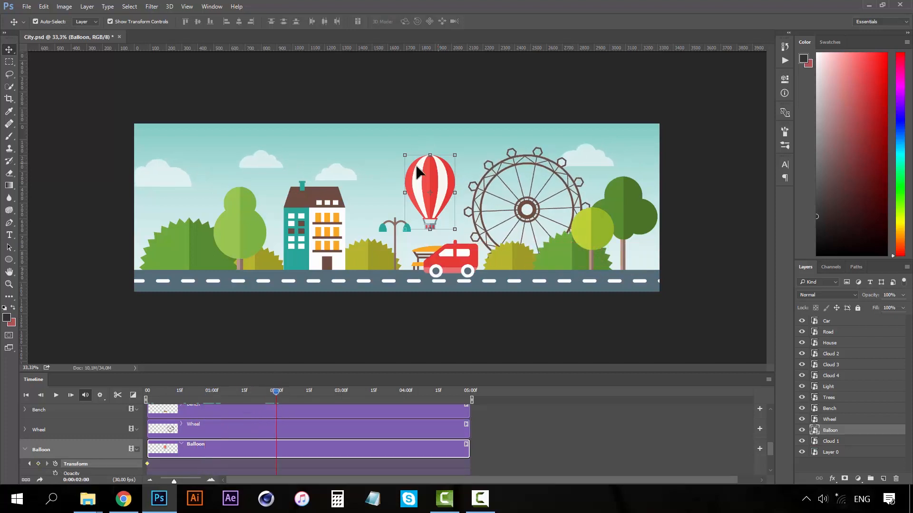
left_click_drag(437, 181, 439, 153)
left_click_drag(439, 153, 439, 155)
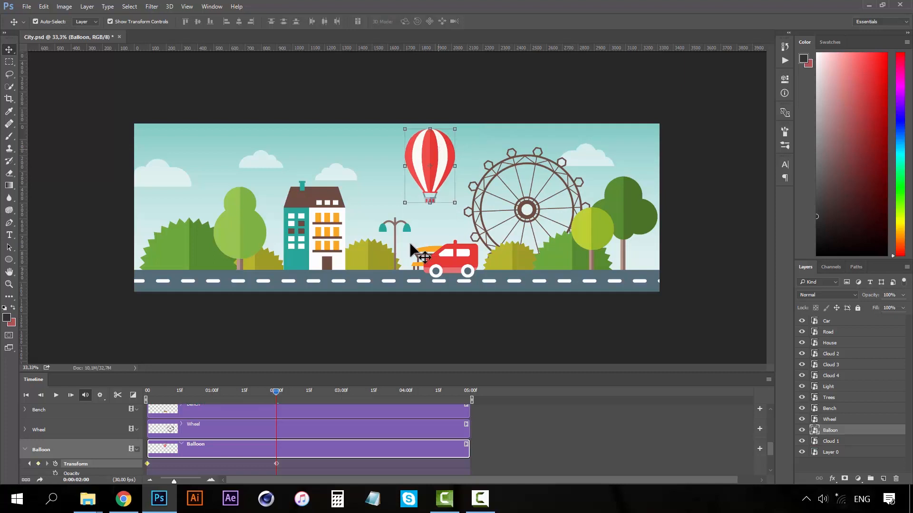
left_click_drag(278, 391, 479, 385)
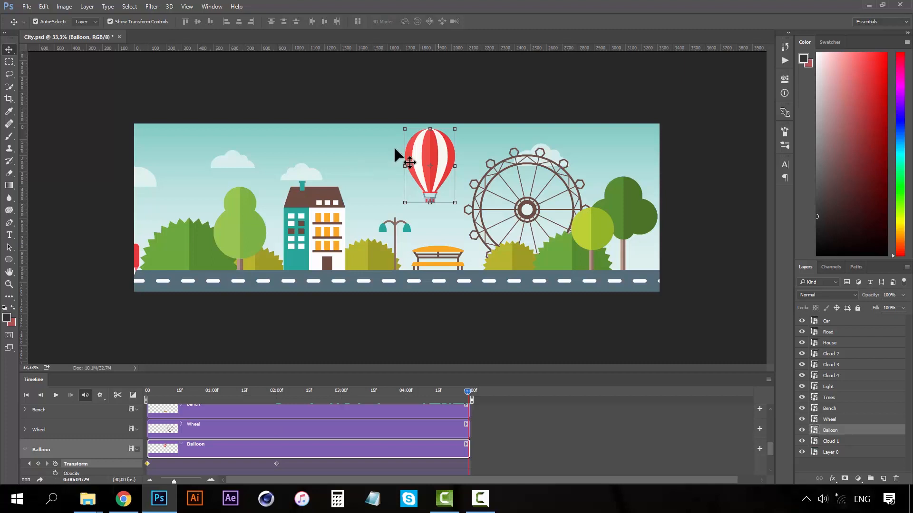
left_click_drag(429, 142, 430, 179)
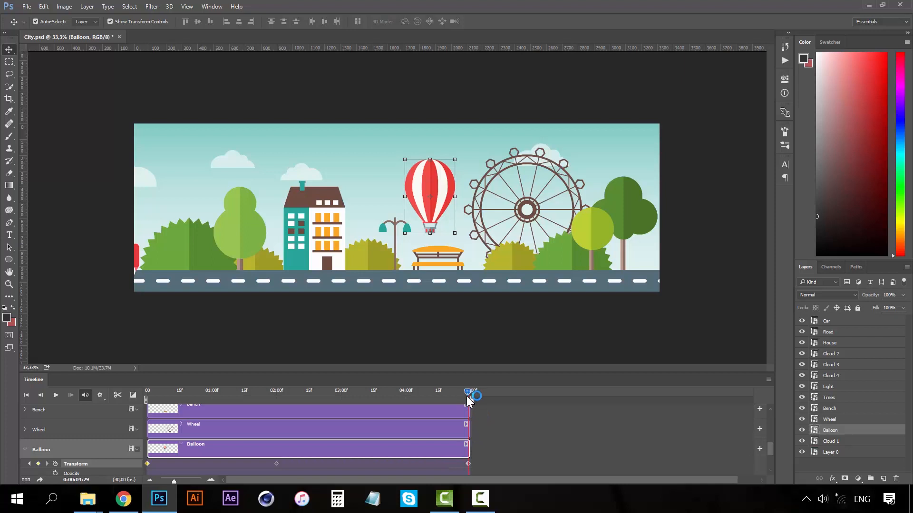
key("ctrl+z")
key("ctrl+z")
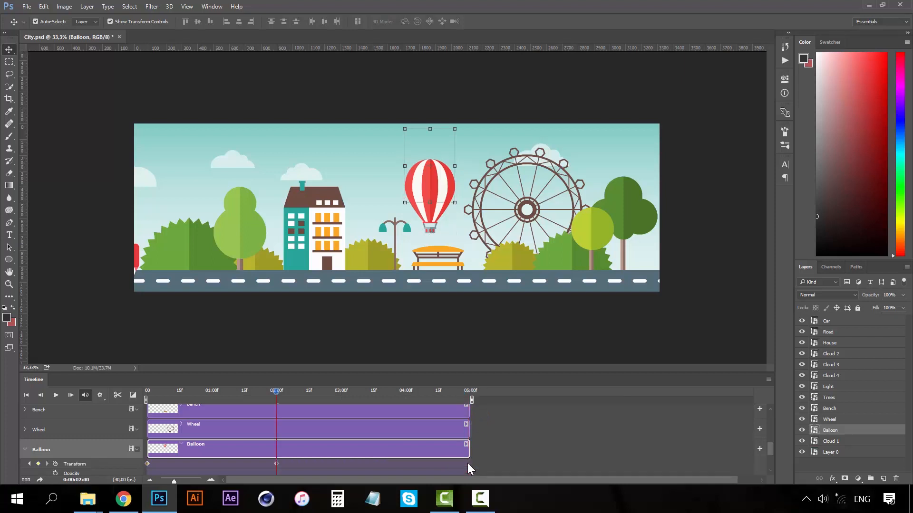
Copy the balloon's first keyframe to the clip end so it returns to its start height, then play.
right_click(146, 464)
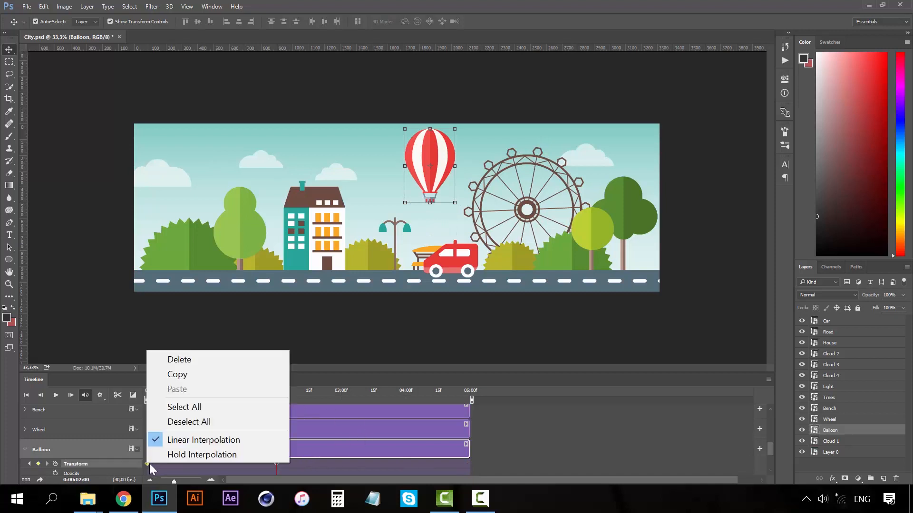
left_click(209, 375)
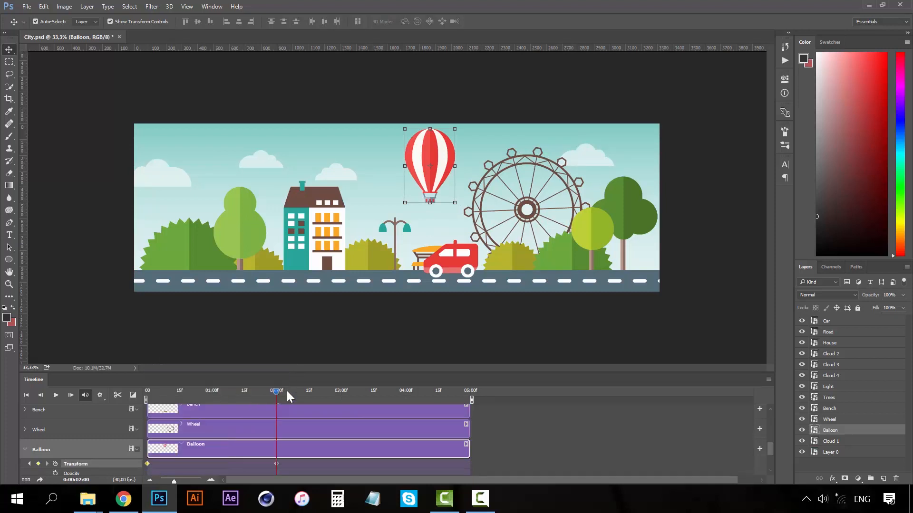
left_click(466, 392)
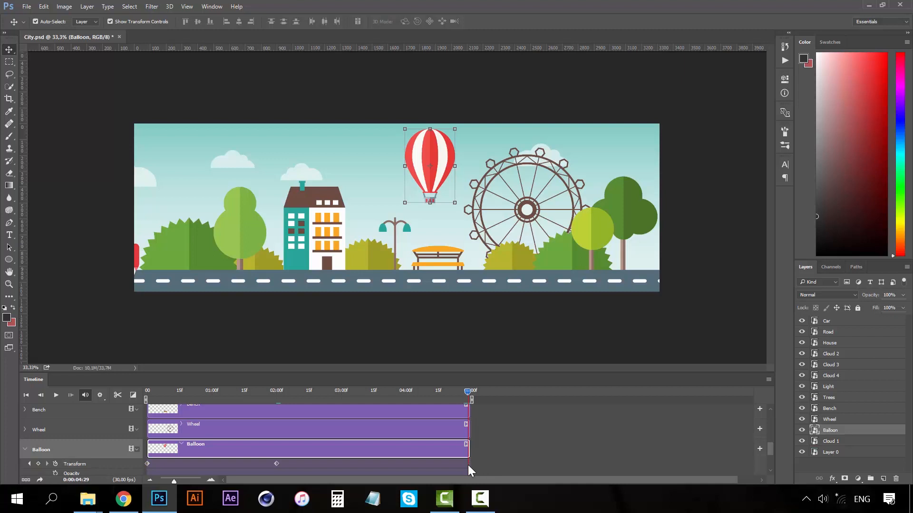
key("ctrl+v")
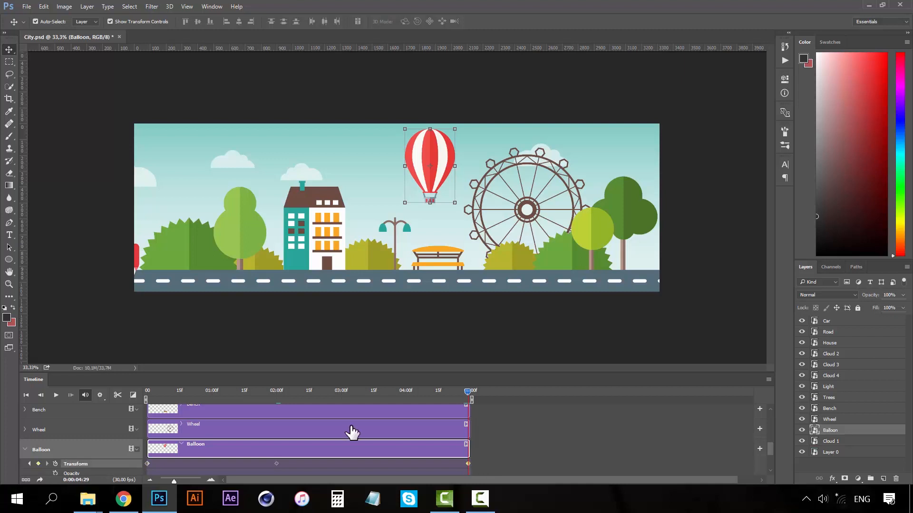
right_click(469, 463)
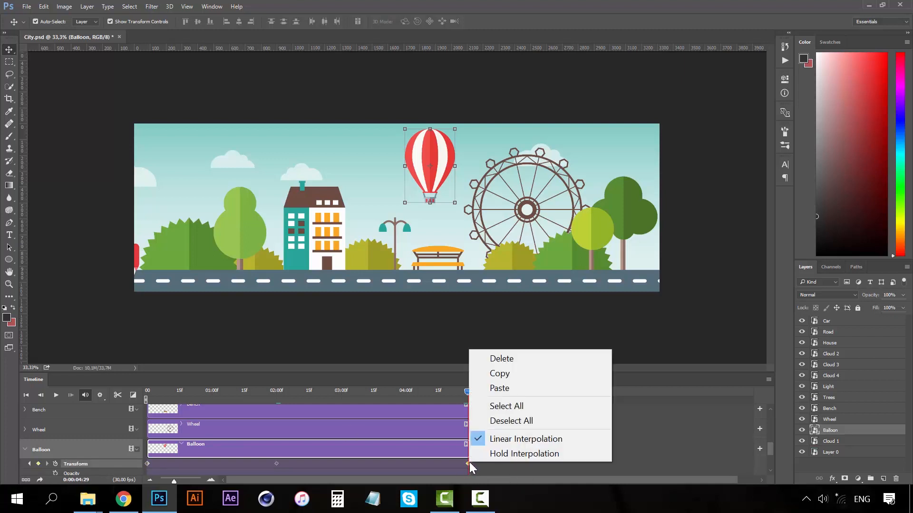
left_click(507, 386)
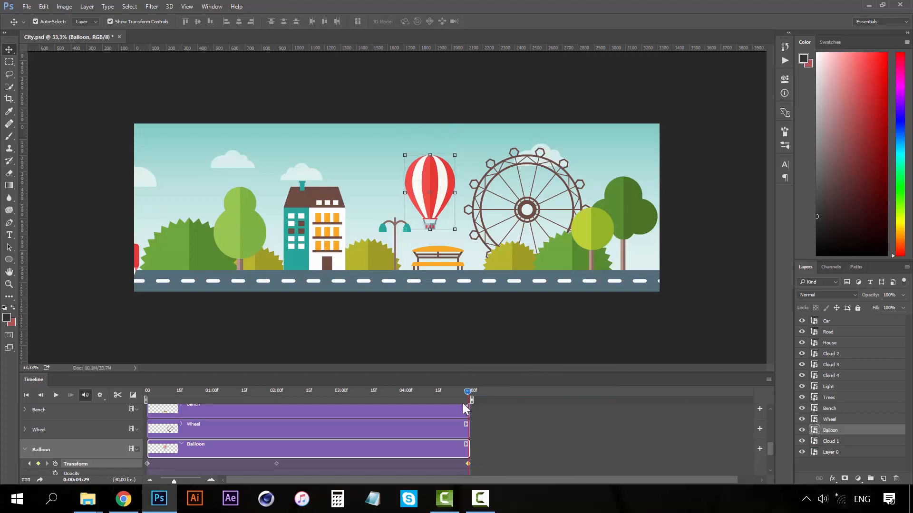
left_click_drag(328, 391, 139, 389)
left_click(56, 396)
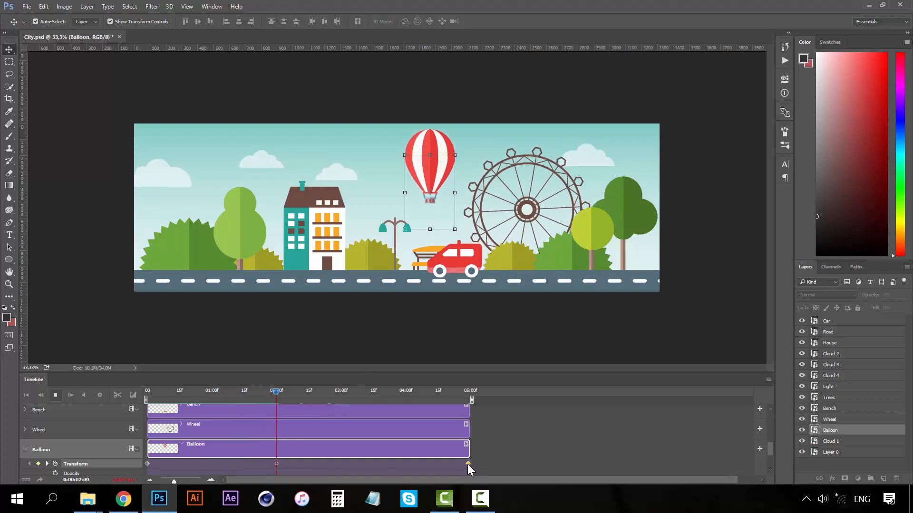
Stop playback and drag the balloon's middle Transform keyframe later, past 02:00.
key("space")
left_click(461, 390)
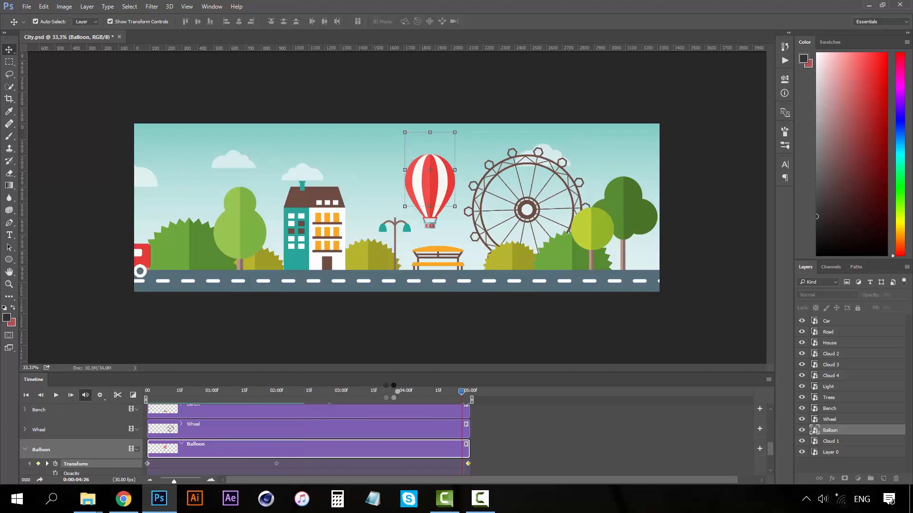
left_click_drag(277, 461, 306, 461)
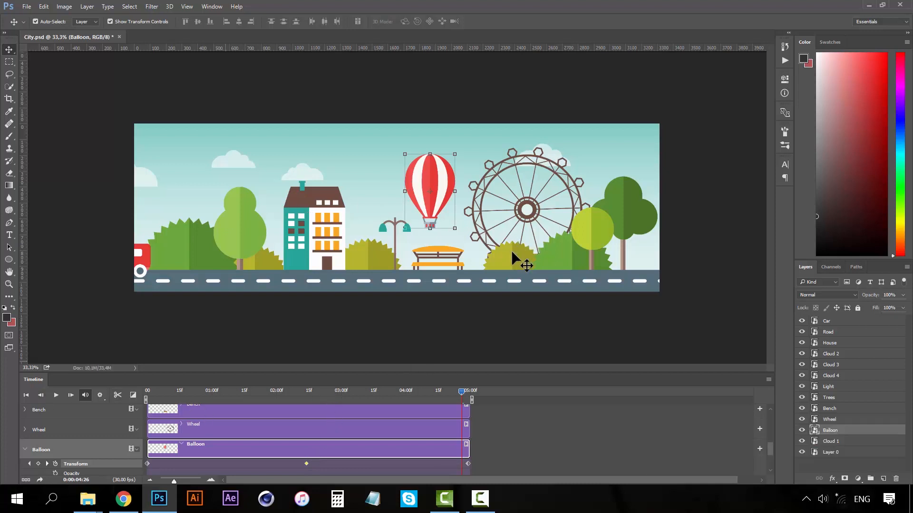
Return the playhead to the first frame and collapse the Balloon track.
left_click(179, 392)
left_click_drag(166, 398, 152, 398)
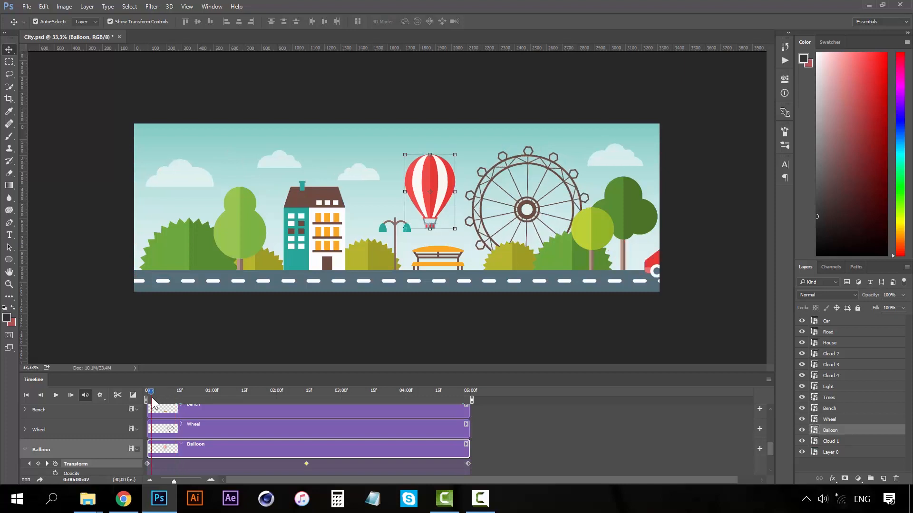
left_click_drag(150, 391, 141, 392)
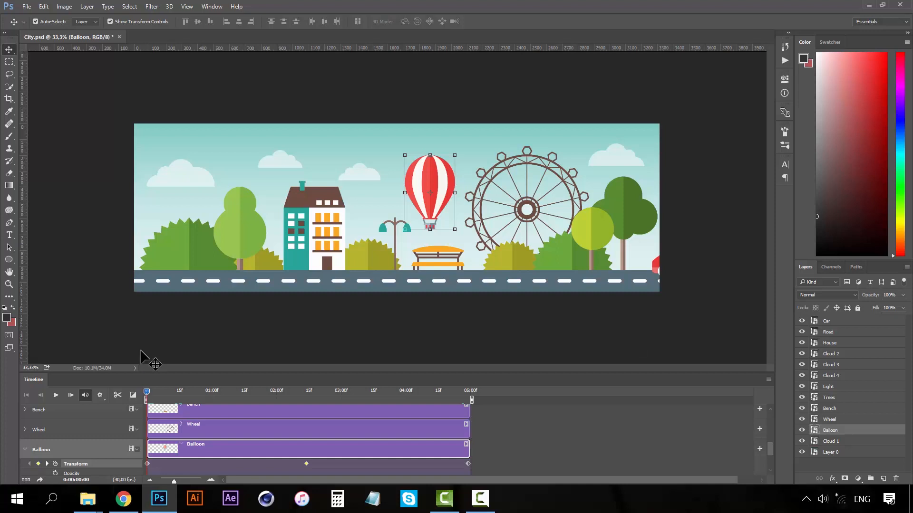
left_click(25, 449)
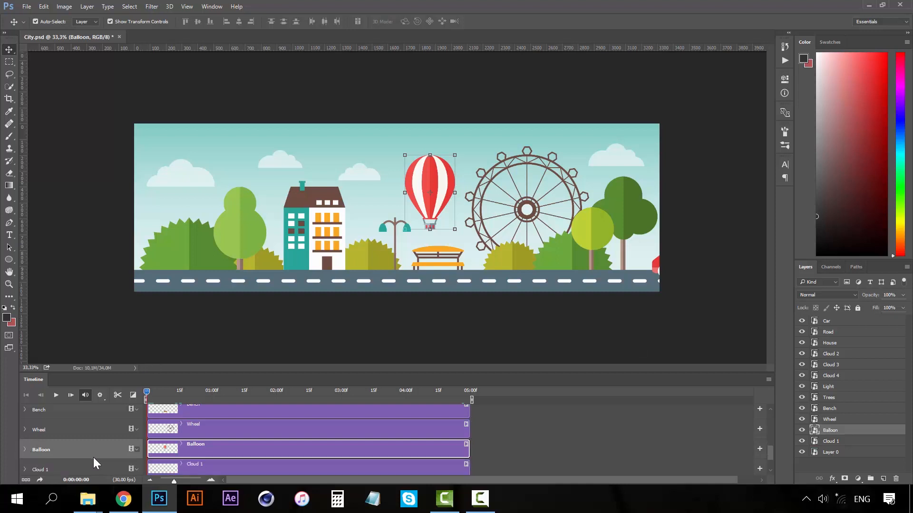
Load the Happy Loop audio file into the Audio Track with Add Audio.
left_click(769, 461)
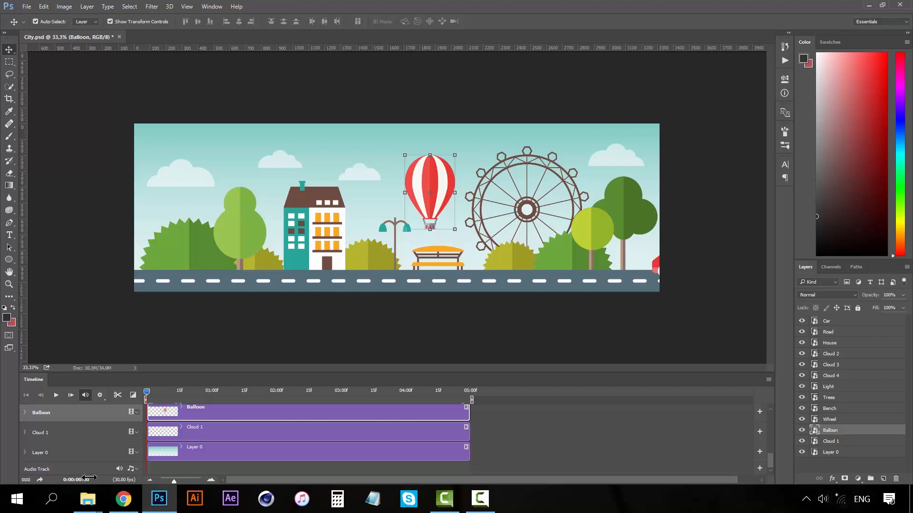
left_click(137, 469)
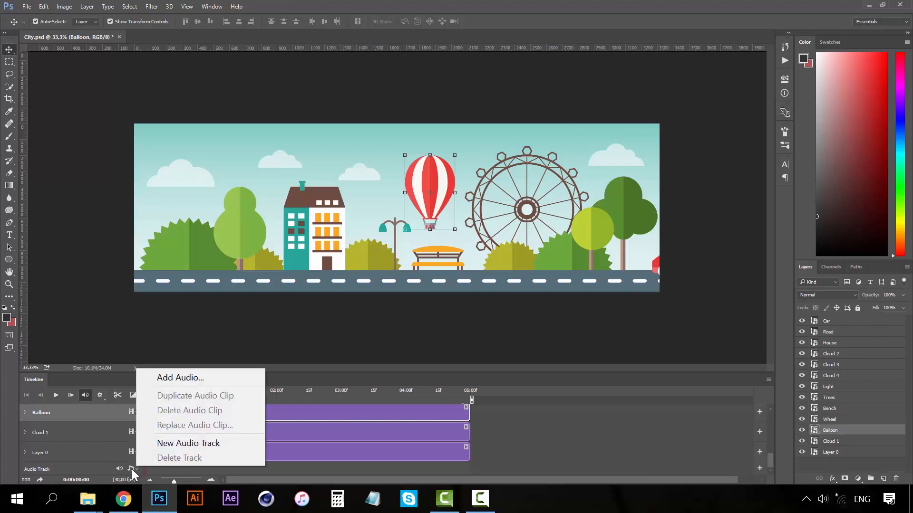
left_click(190, 377)
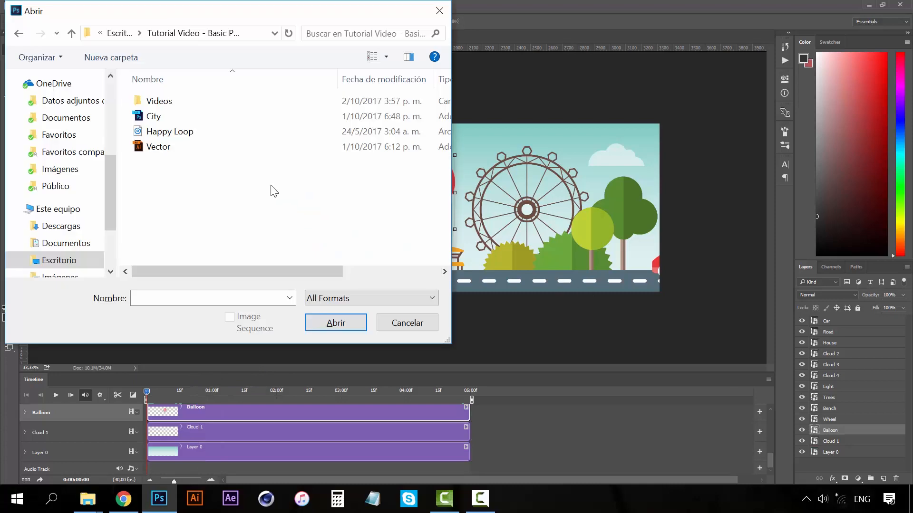
left_click(251, 135)
left_click(333, 323)
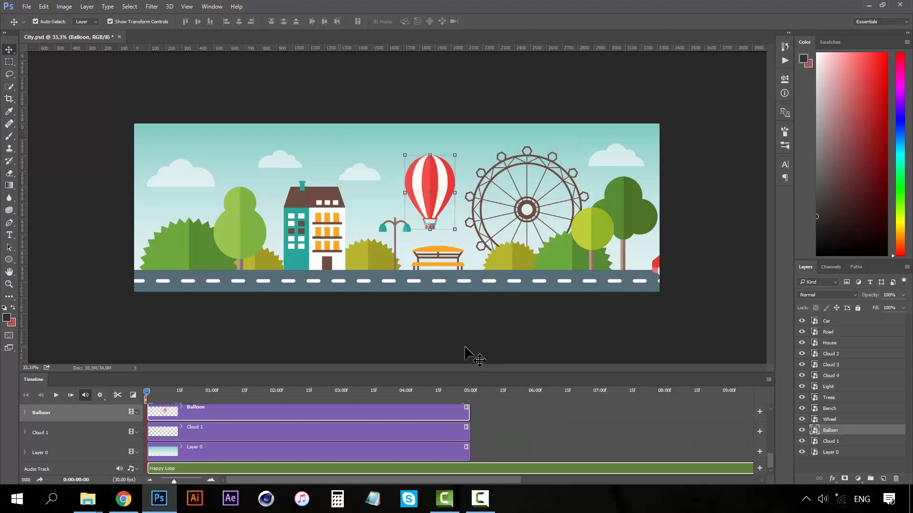
Preview the animation, then pull the work-area end handle back to 05:00.
left_click(164, 470)
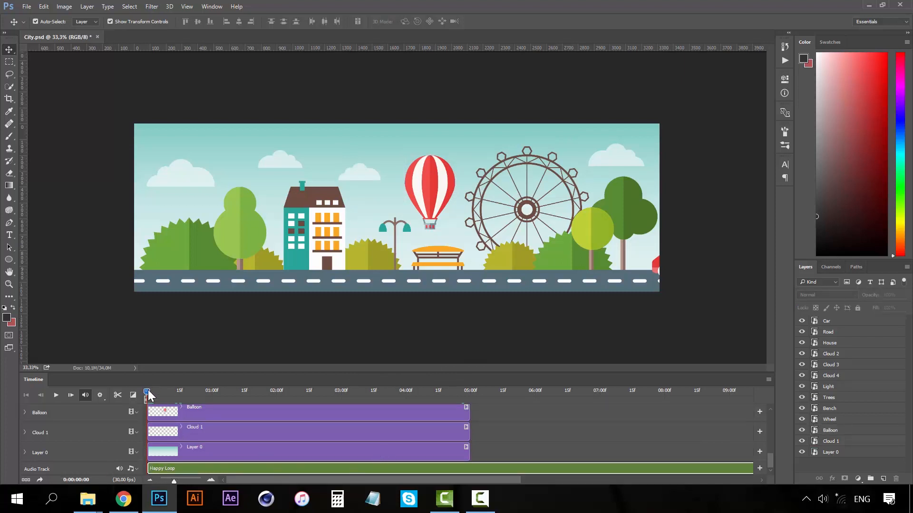
left_click(56, 396)
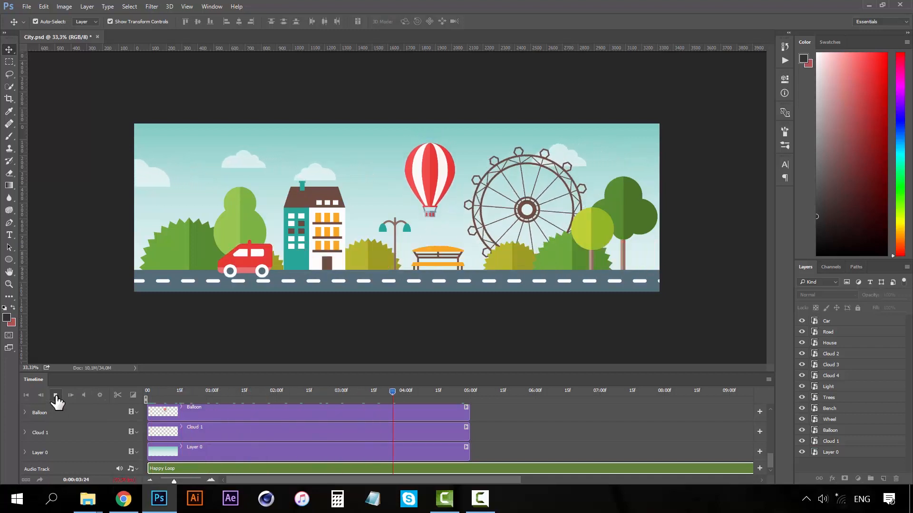
left_click(56, 396)
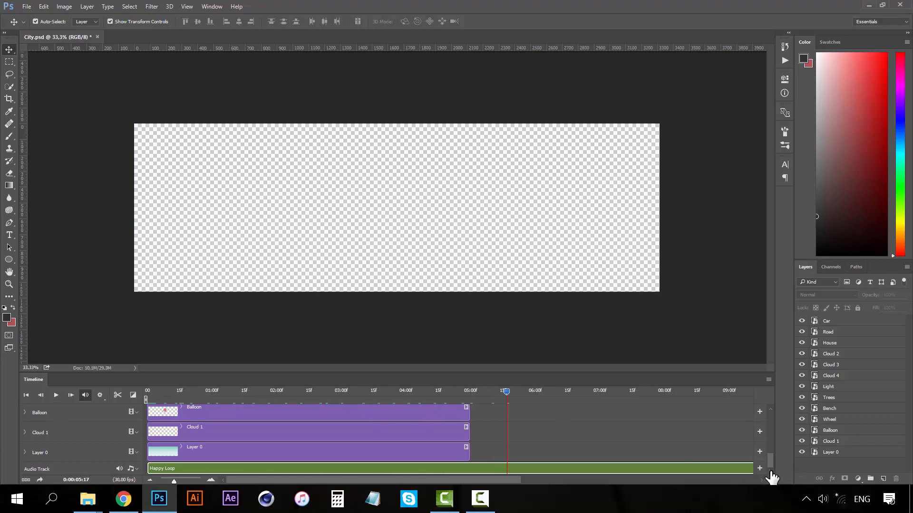
left_click(472, 392)
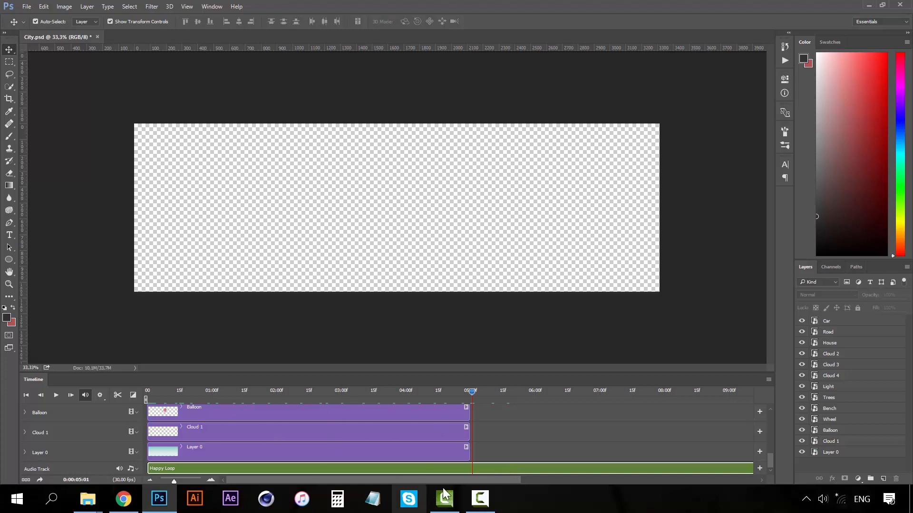
left_click_drag(453, 478, 637, 475)
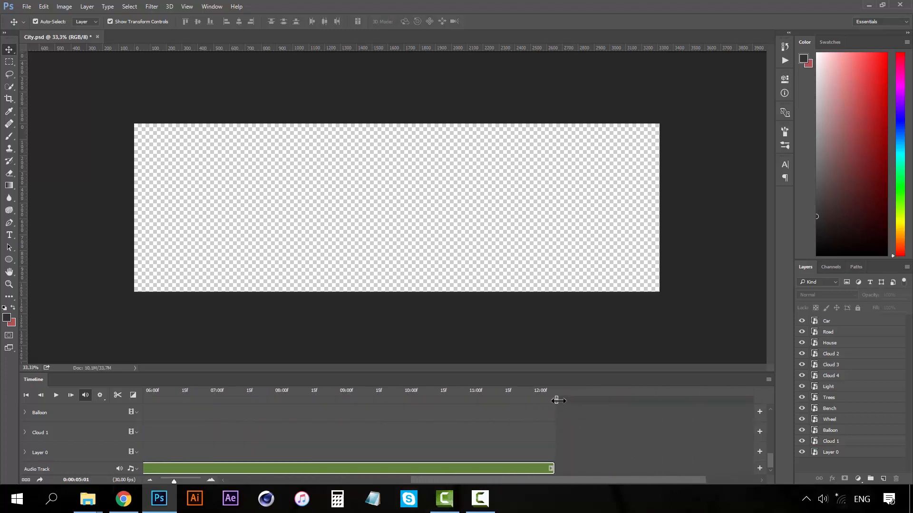
left_click_drag(558, 401, 206, 401)
left_click_drag(539, 479, 464, 477)
left_click_drag(515, 399, 393, 400)
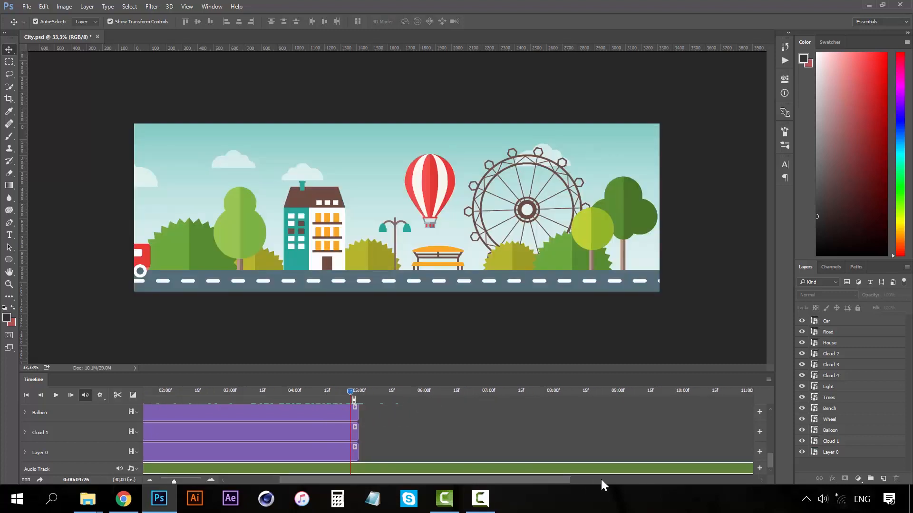
Trim the Happy Loop clip's right edge so it ends at 05:00.
left_click_drag(601, 479, 618, 477)
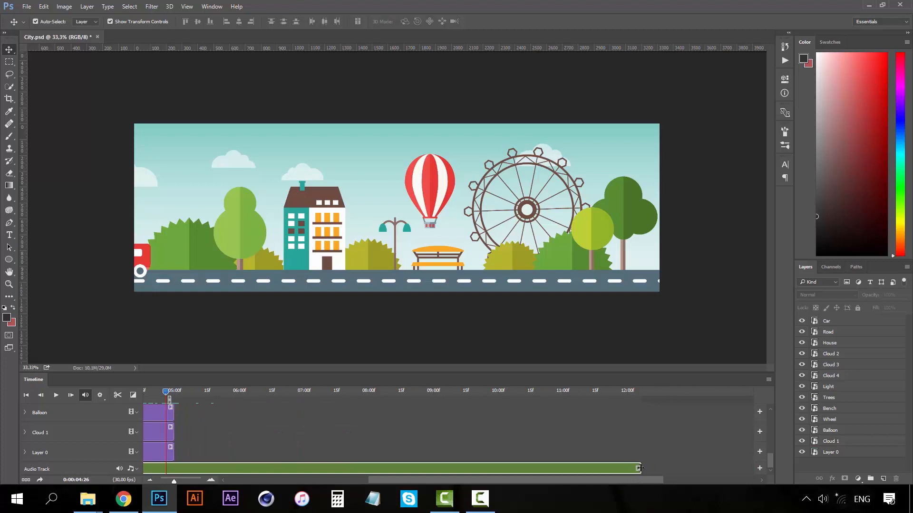
left_click_drag(639, 468, 175, 461)
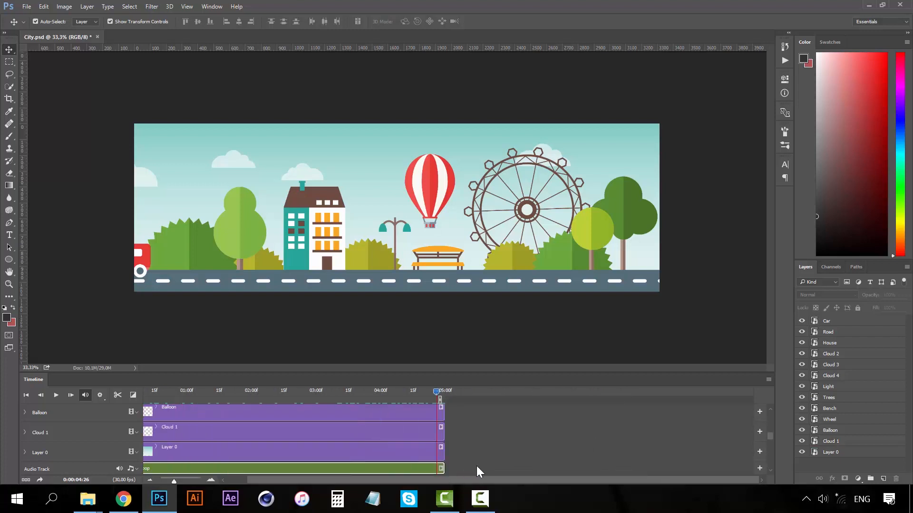
left_click_drag(346, 472, 295, 471)
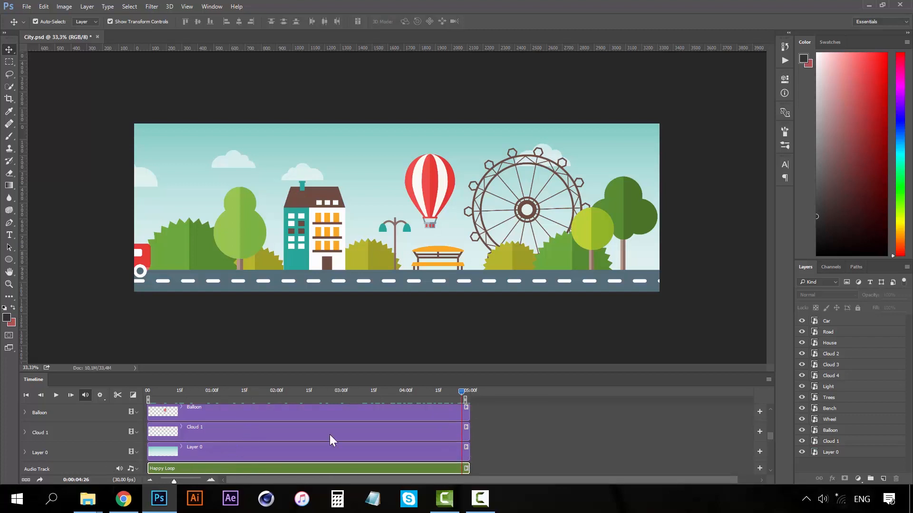
Preview the final second of the animation, then scrub back to around 01:17.
left_click(413, 392)
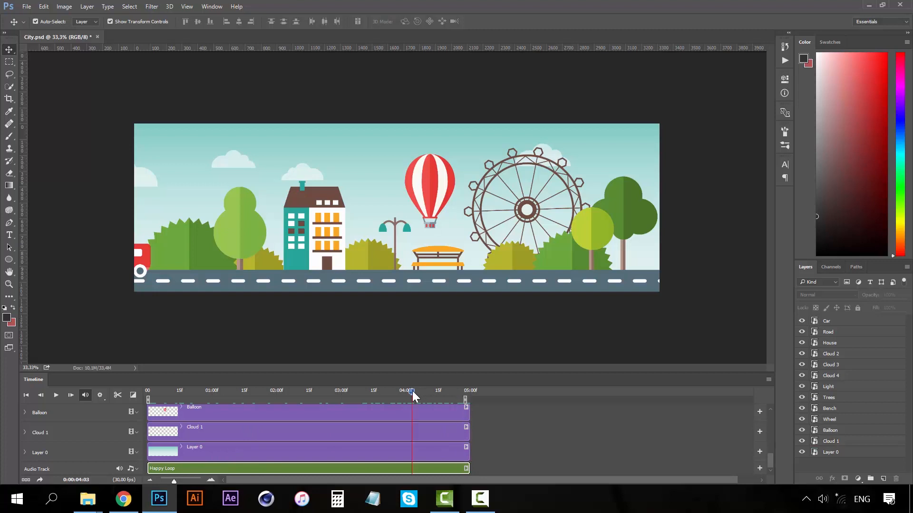
left_click(57, 396)
left_click(55, 396)
left_click_drag(390, 392, 243, 393)
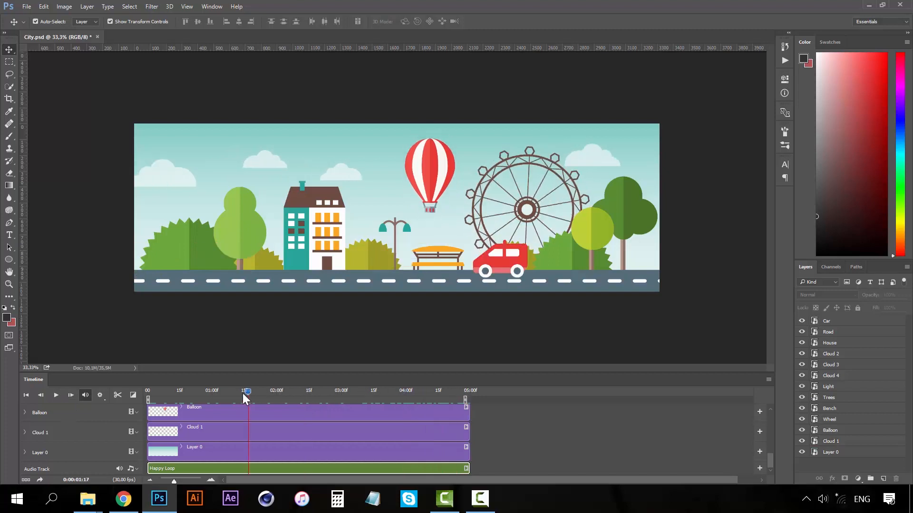
Give the Happy Loop clip a 0,50 s fade-in and a 4,00 s fade-out.
right_click(198, 467)
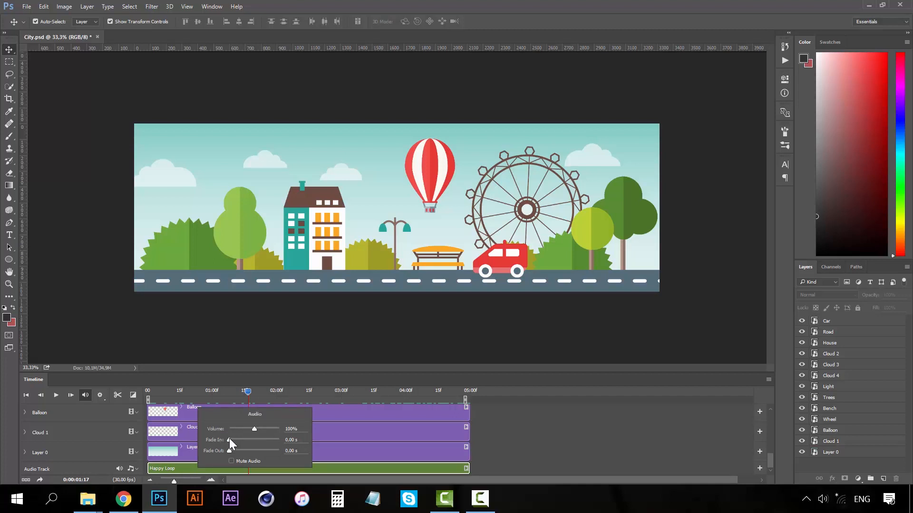
left_click_drag(229, 440, 232, 438)
left_click(296, 442)
key("BackSpace")
key("BackSpace")
type("50")
left_click(292, 451)
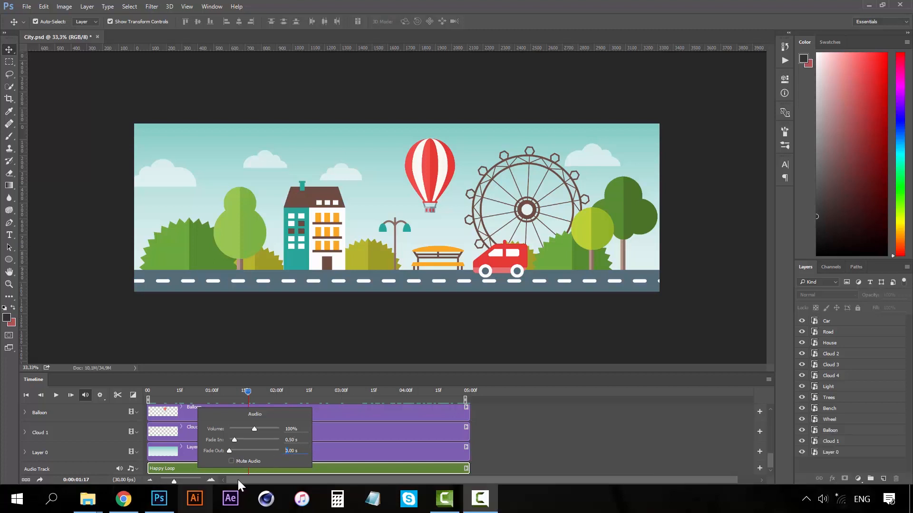
left_click(290, 452)
type("4")
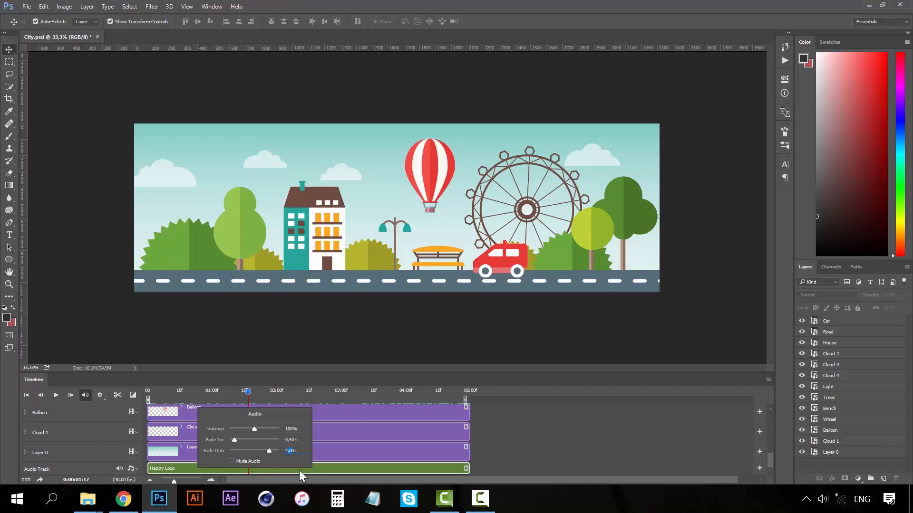
left_click(524, 443)
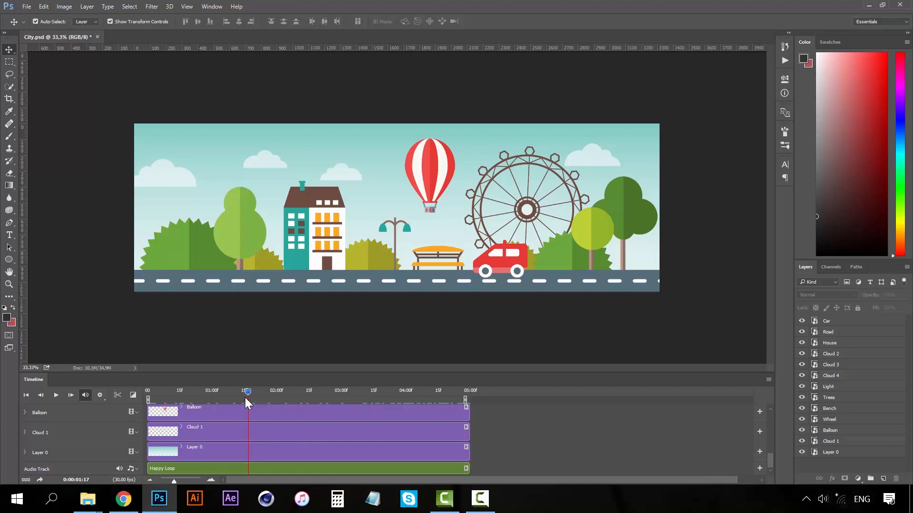
left_click_drag(135, 389, 131, 390)
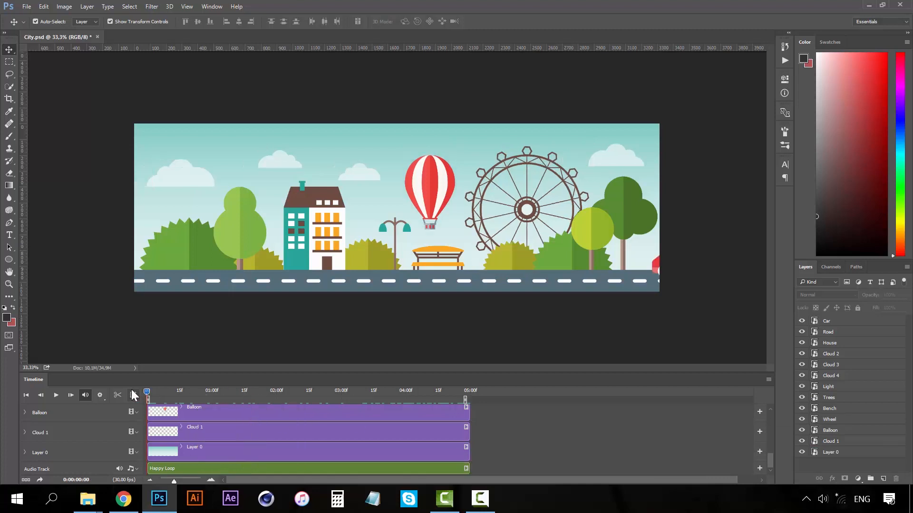
Preview the animation from frame 0, return to the start, and save City.psd.
left_click(58, 395)
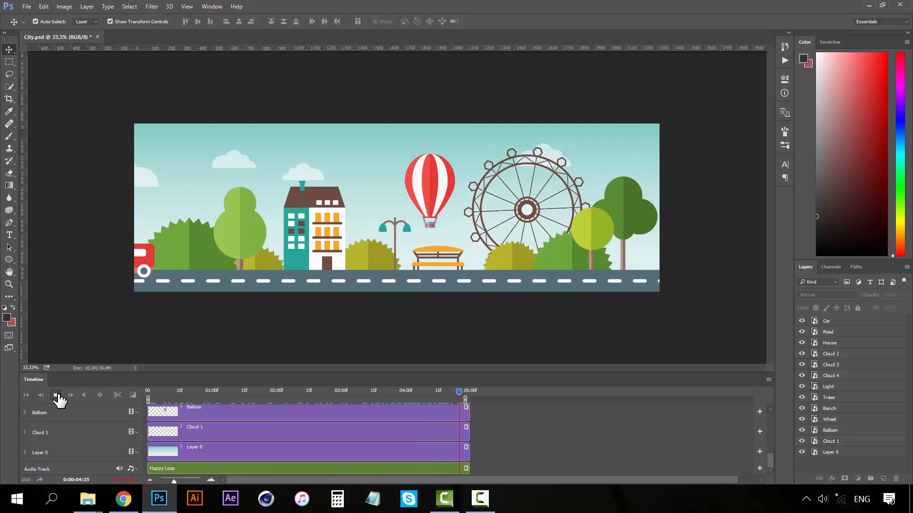
left_click(57, 398)
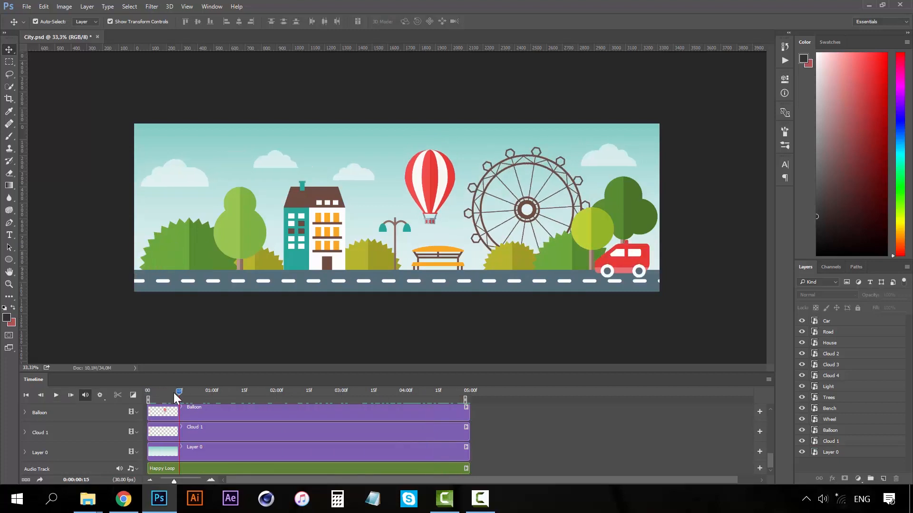
left_click(145, 390)
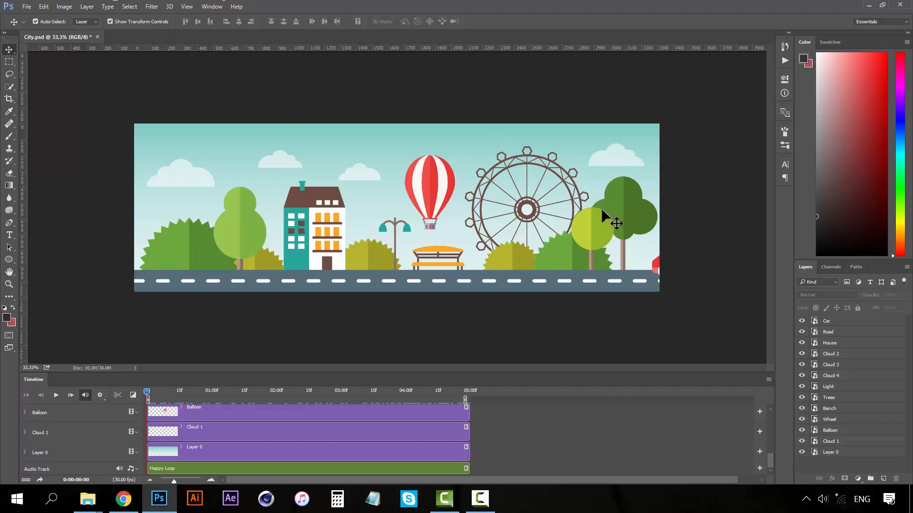
key("ctrl")
key("ctrl+s")
Open the Render Video dialog from the File > Export menu.
left_click(27, 6)
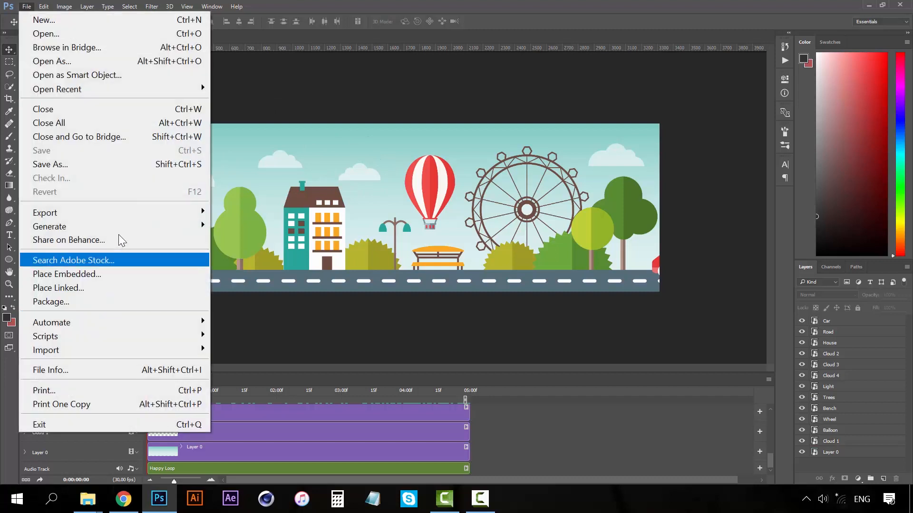
mouse_move(138, 213)
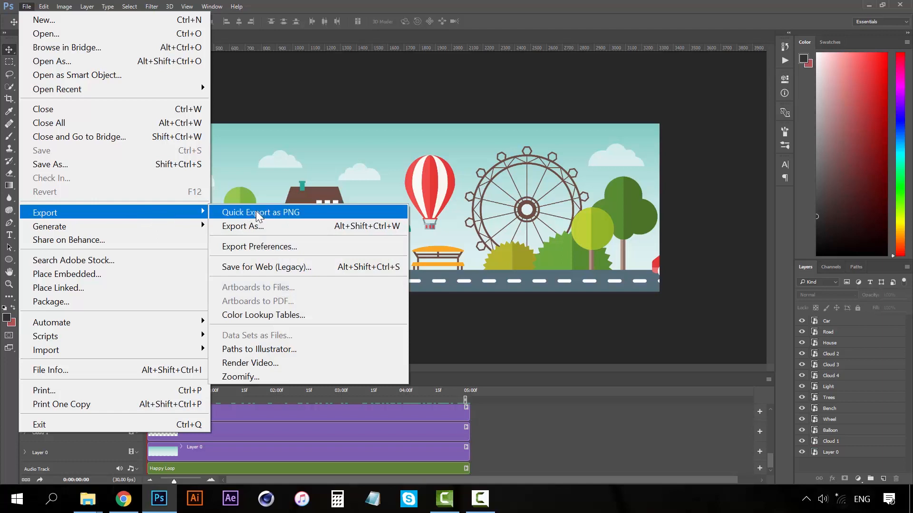
left_click(264, 369)
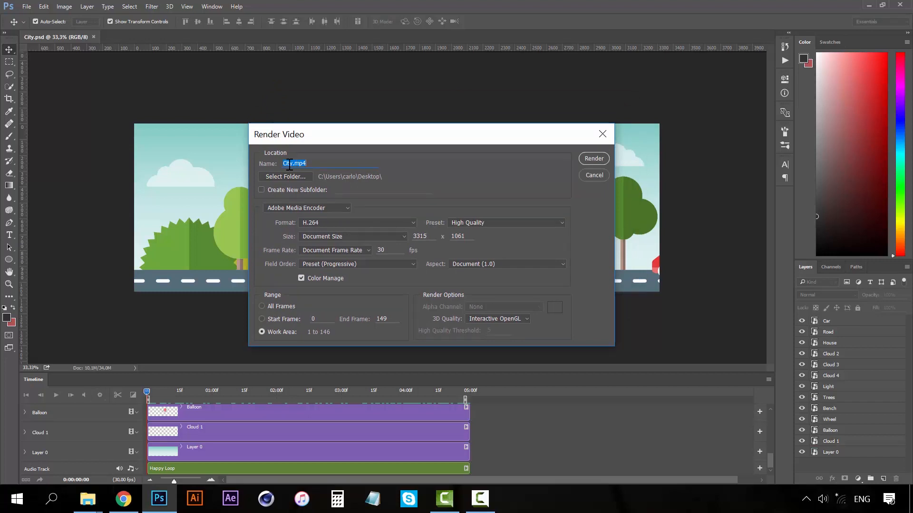
Render the video as City Animation.mp4 and bring it up in QuickTime Player.
left_click(292, 163)
type("Ani9matuion")
key("BackSpace")
key("BackSpace")
key("BackSpace")
key("BackSpace")
key("BackSpace")
key("BackSpace")
key("BackSpace")
key("BackSpace")
type("mation")
left_click(593, 158)
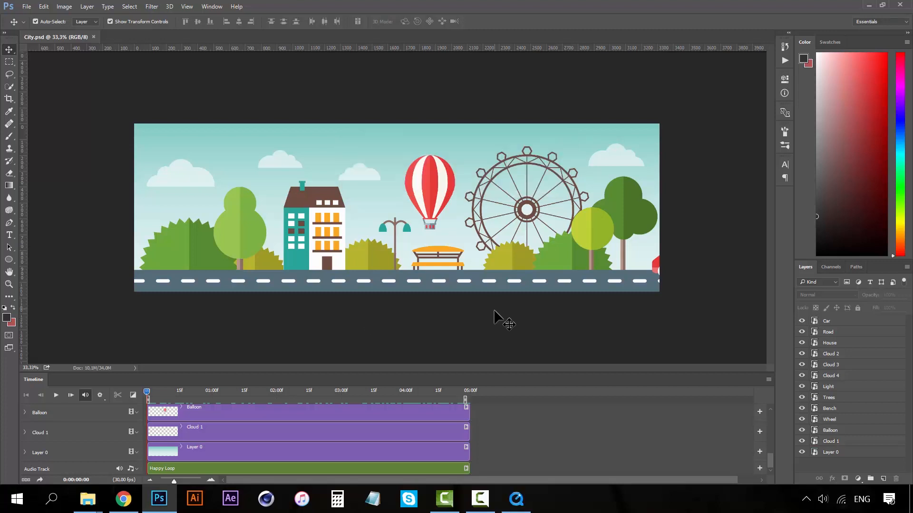
left_click(523, 500)
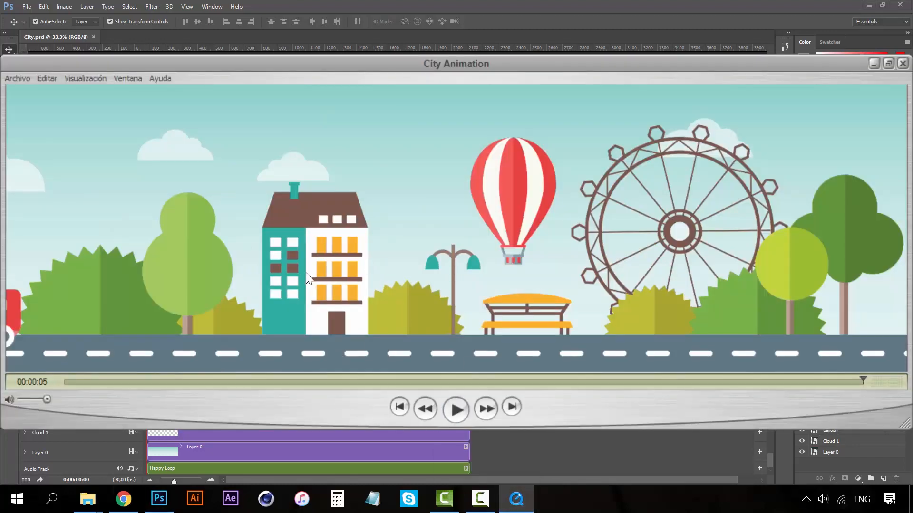
Start playback of the City Animation video in QuickTime Player.
key("space")
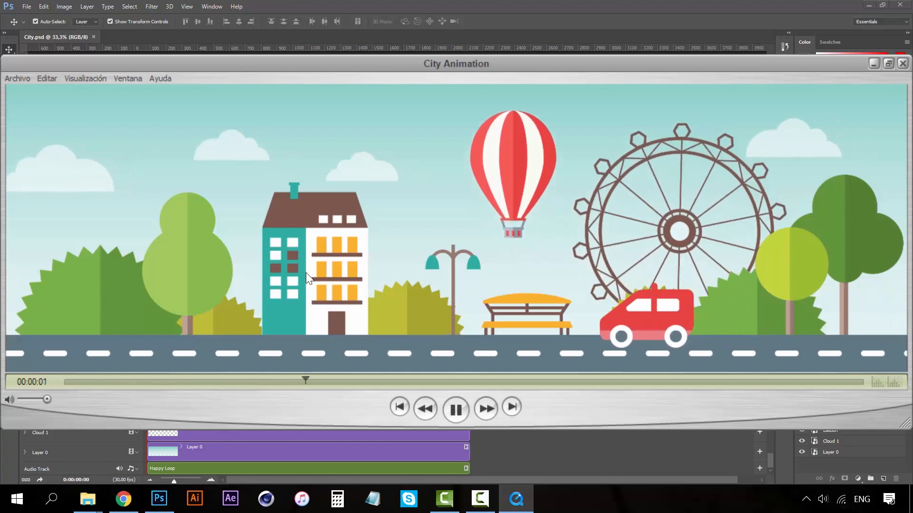